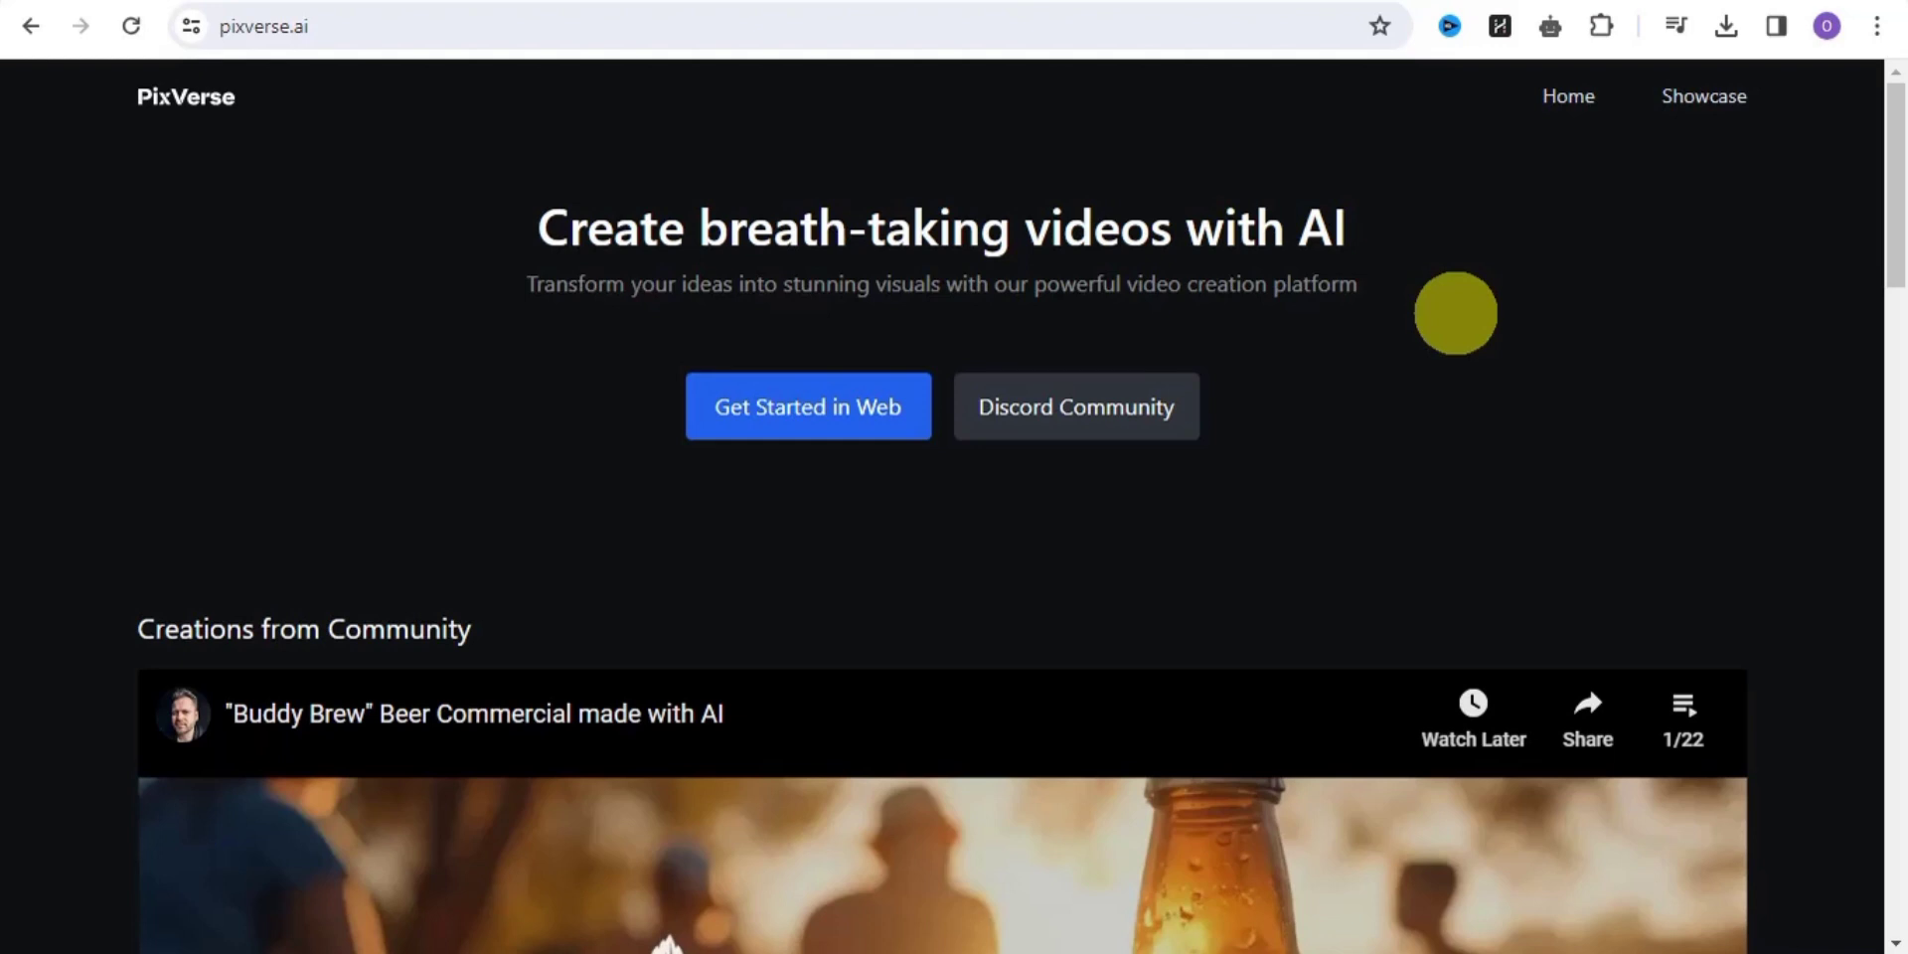
Scroll the PixVerse home page, then return to it from the sign-in page.
left_click_drag(1897, 227, 1901, 603)
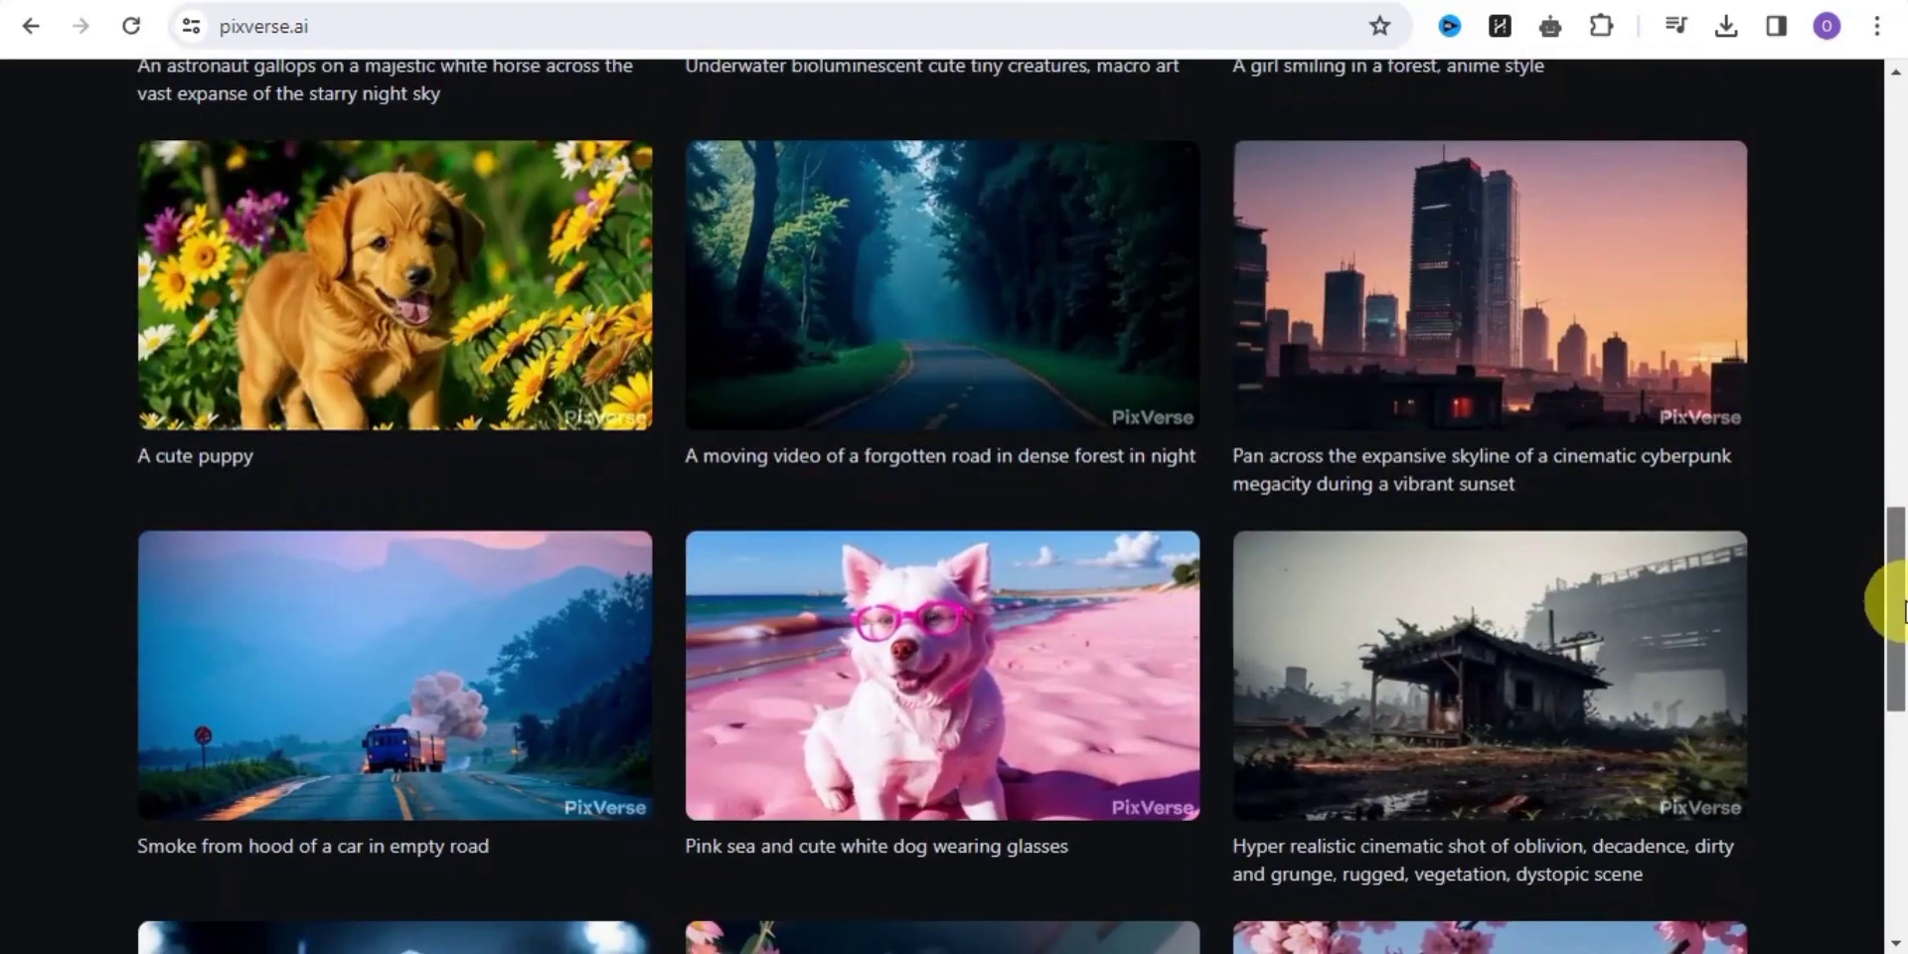
left_click_drag(1901, 603, 1901, 108)
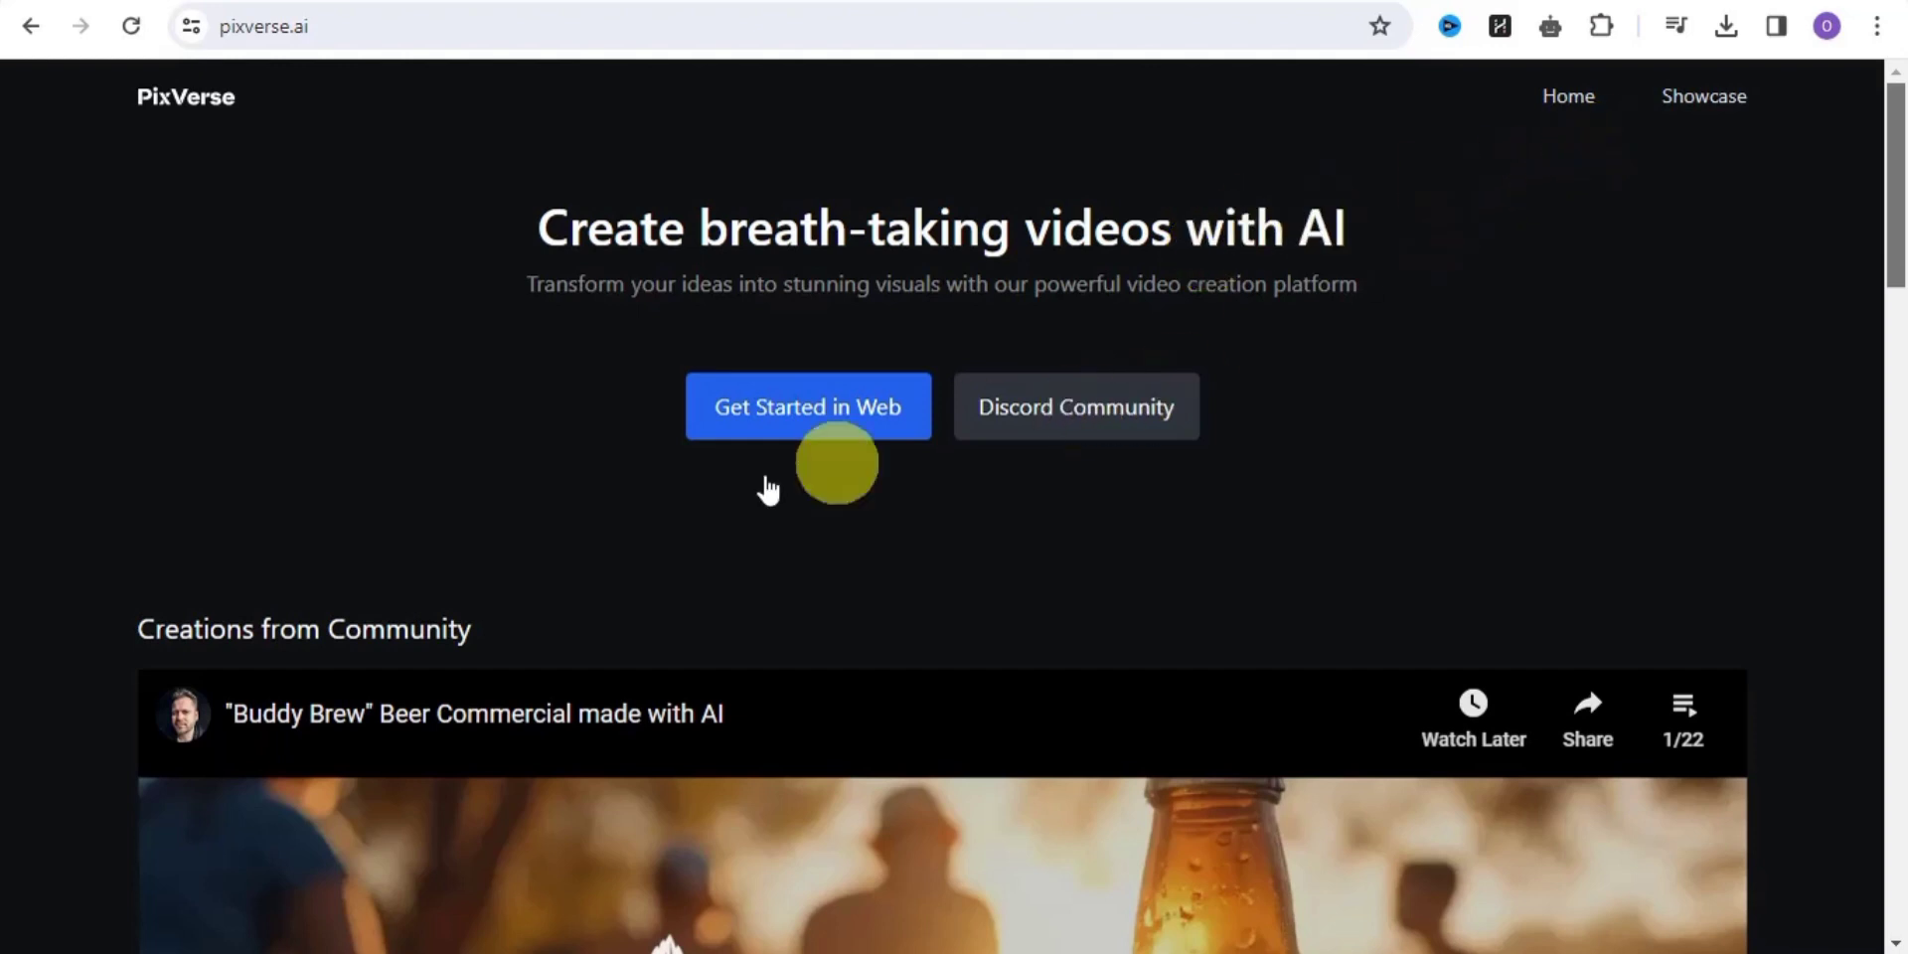
left_click(831, 423)
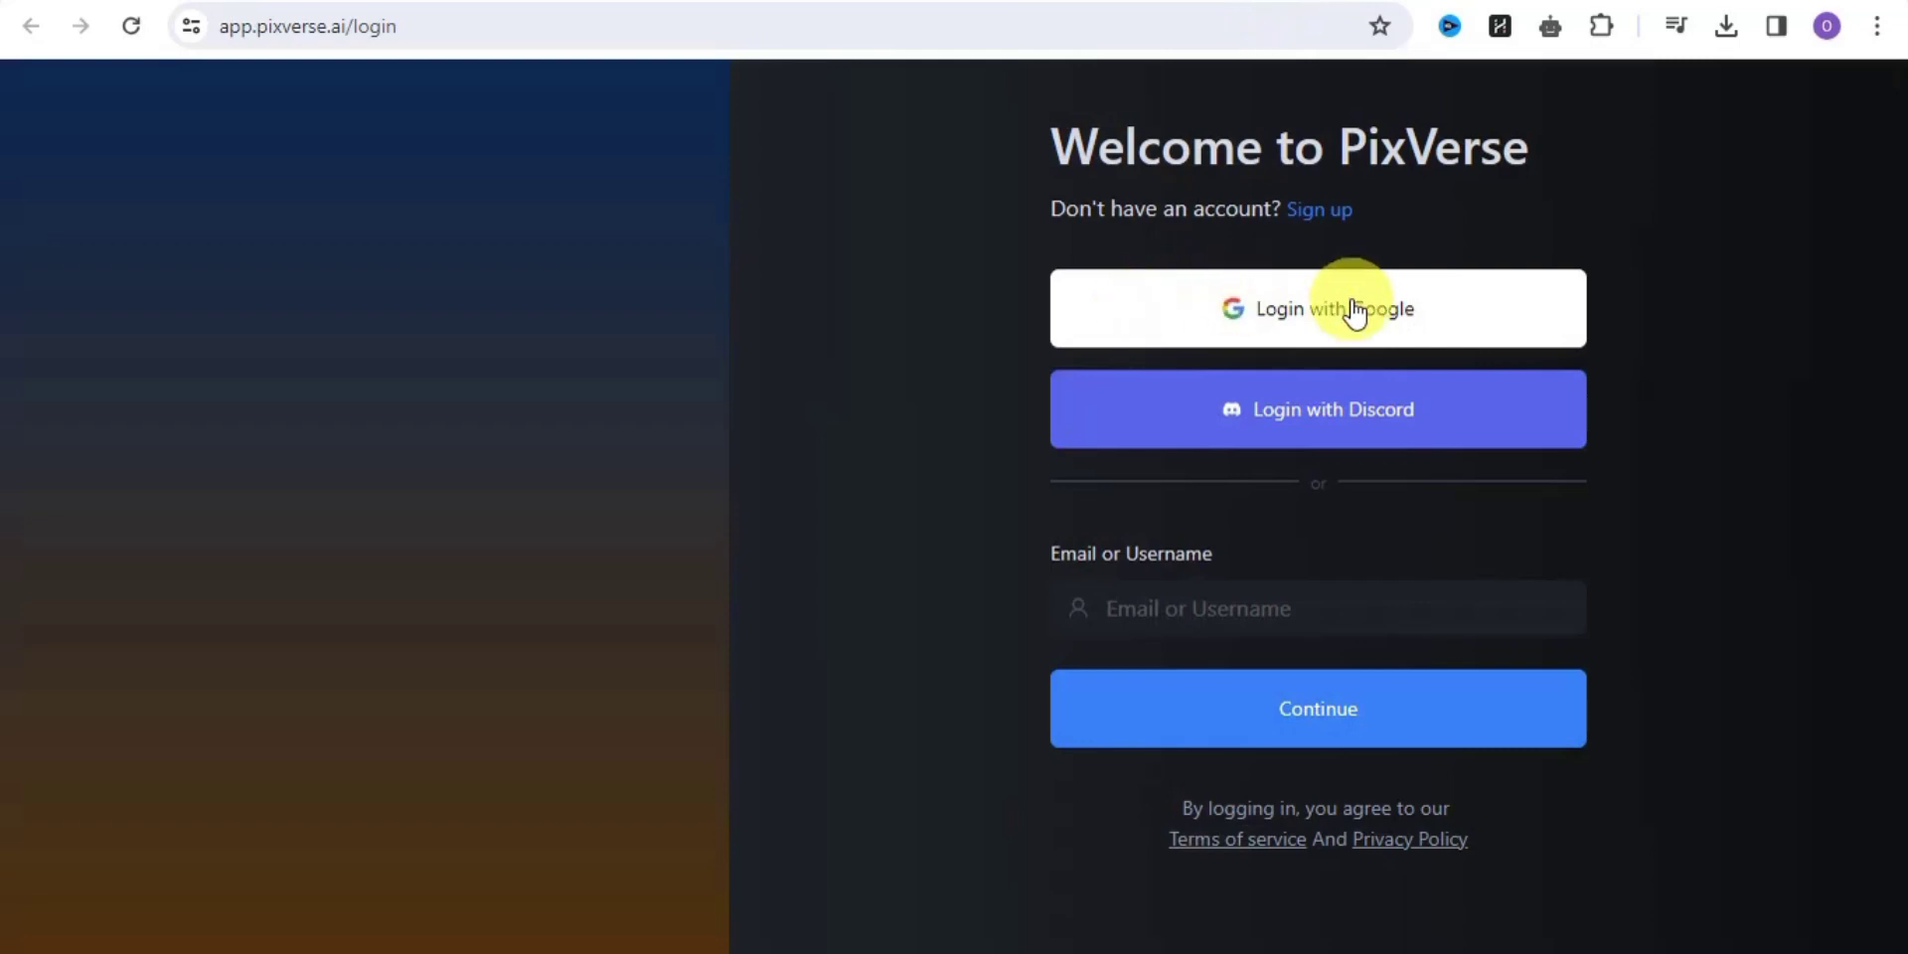
key("alt+Left")
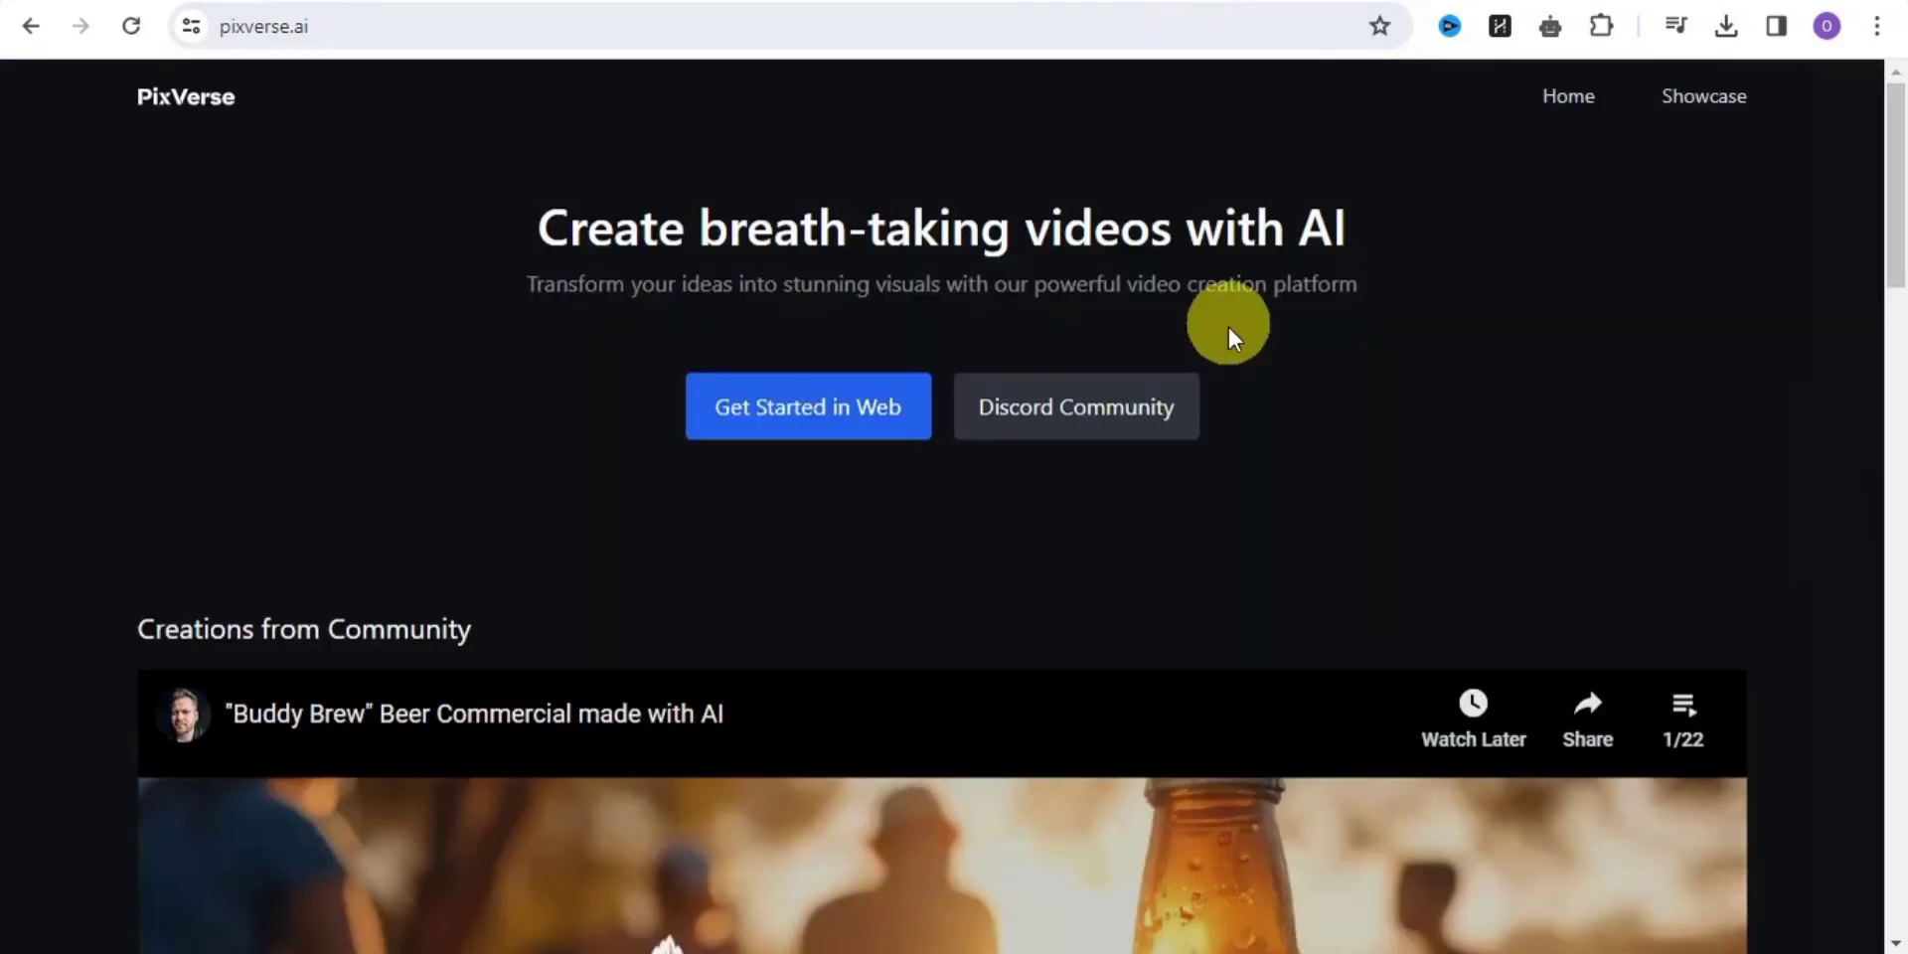
Go to the PixVerse Discord community server and enter the generate-room-1 channel.
left_click(1077, 407)
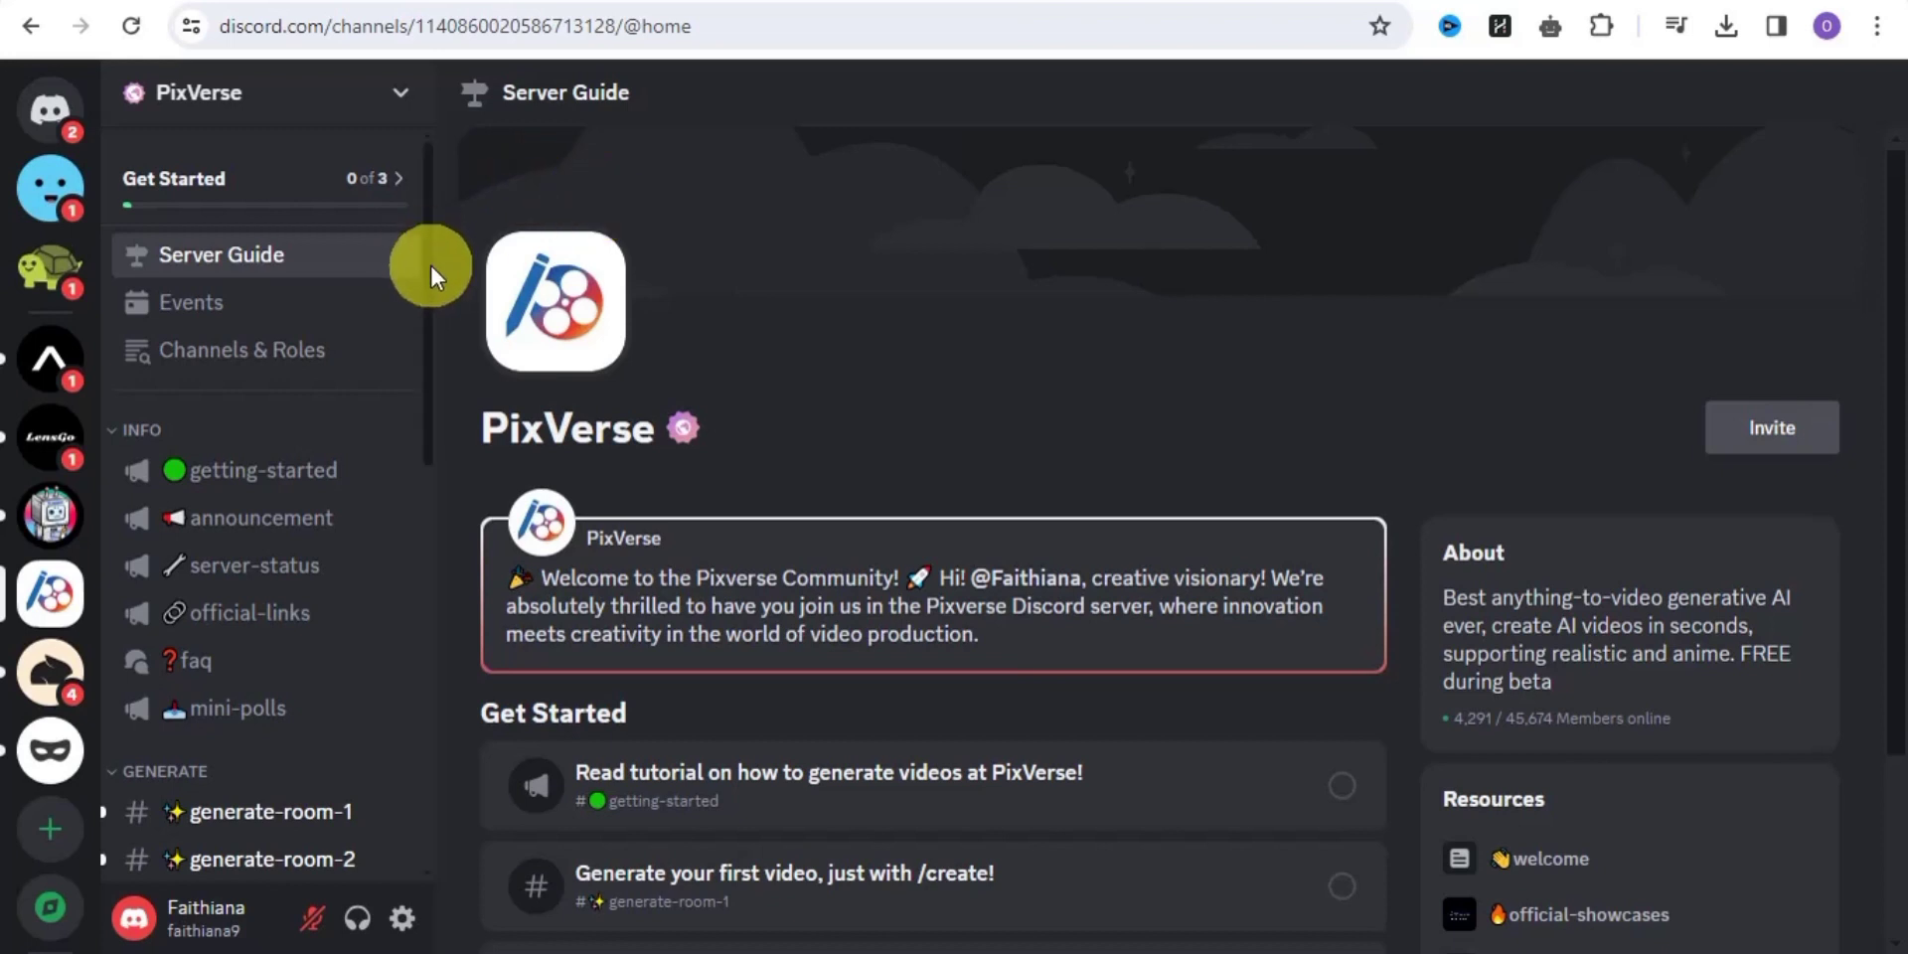
left_click_drag(429, 263, 429, 452)
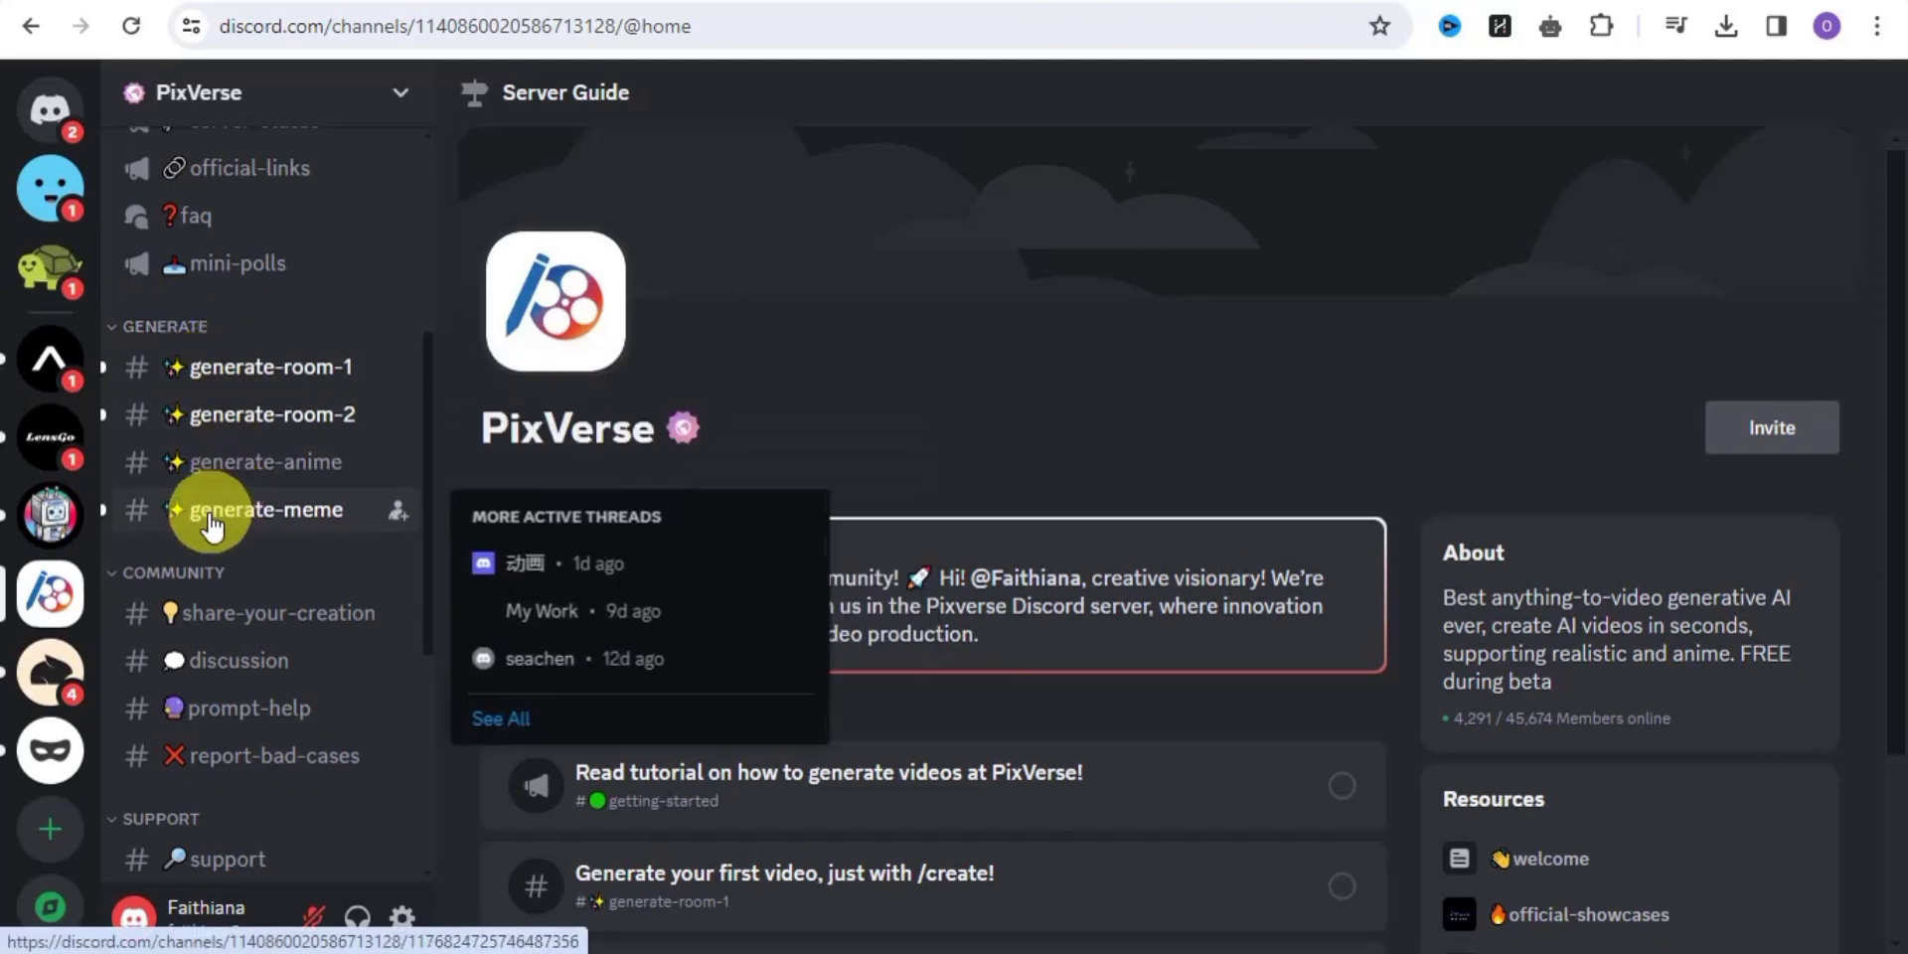
left_click(318, 381)
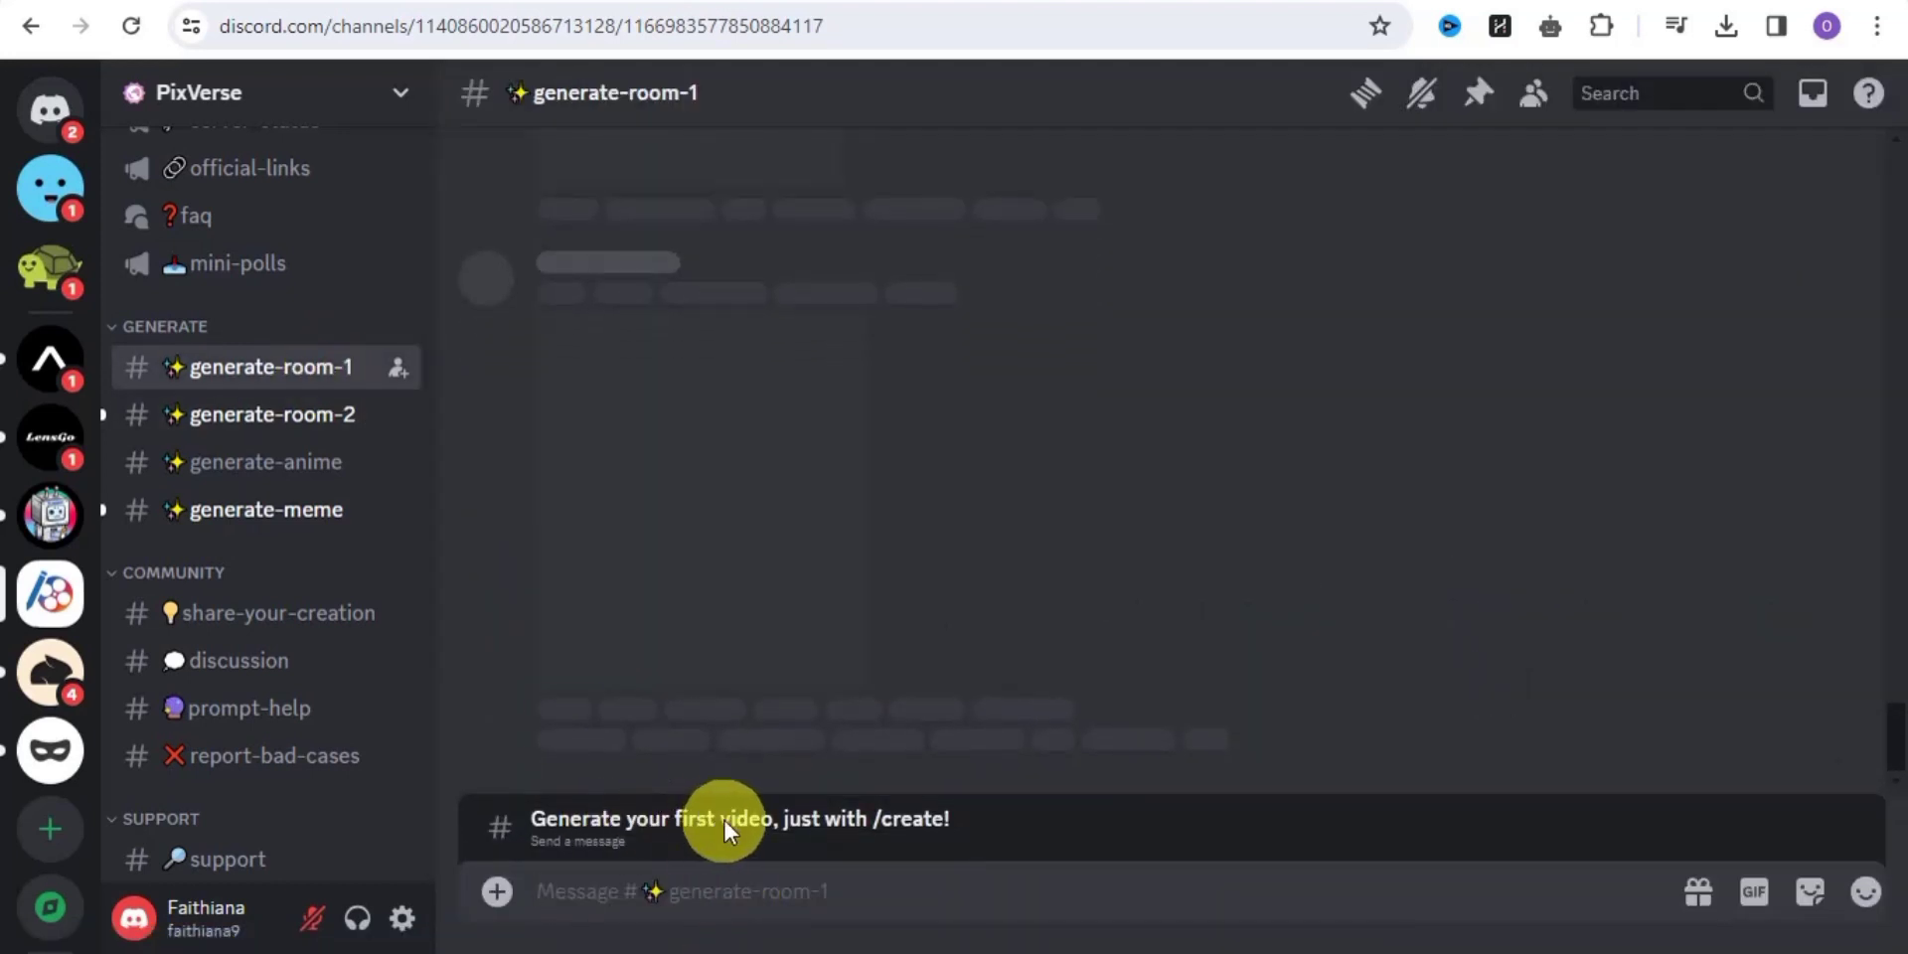
Bring up the slash-command picker in generate-room-1 so PixVerse's /create command appears.
left_click(715, 890)
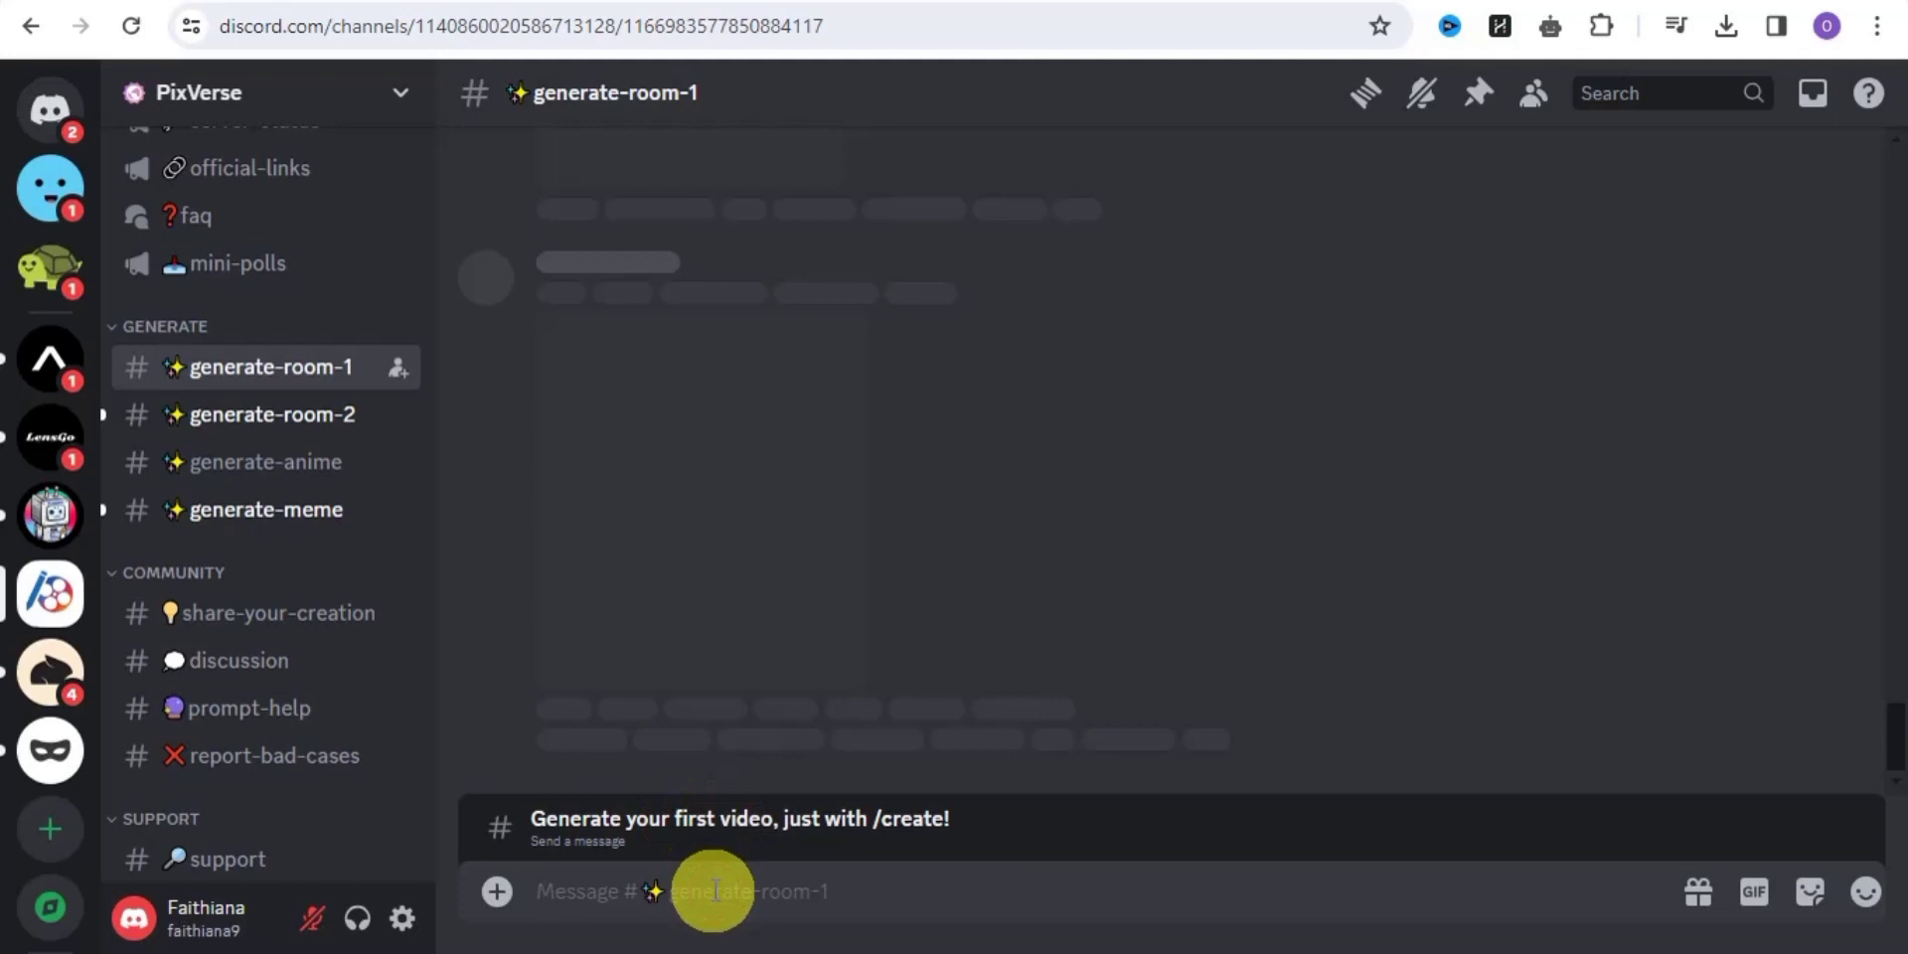
type("/")
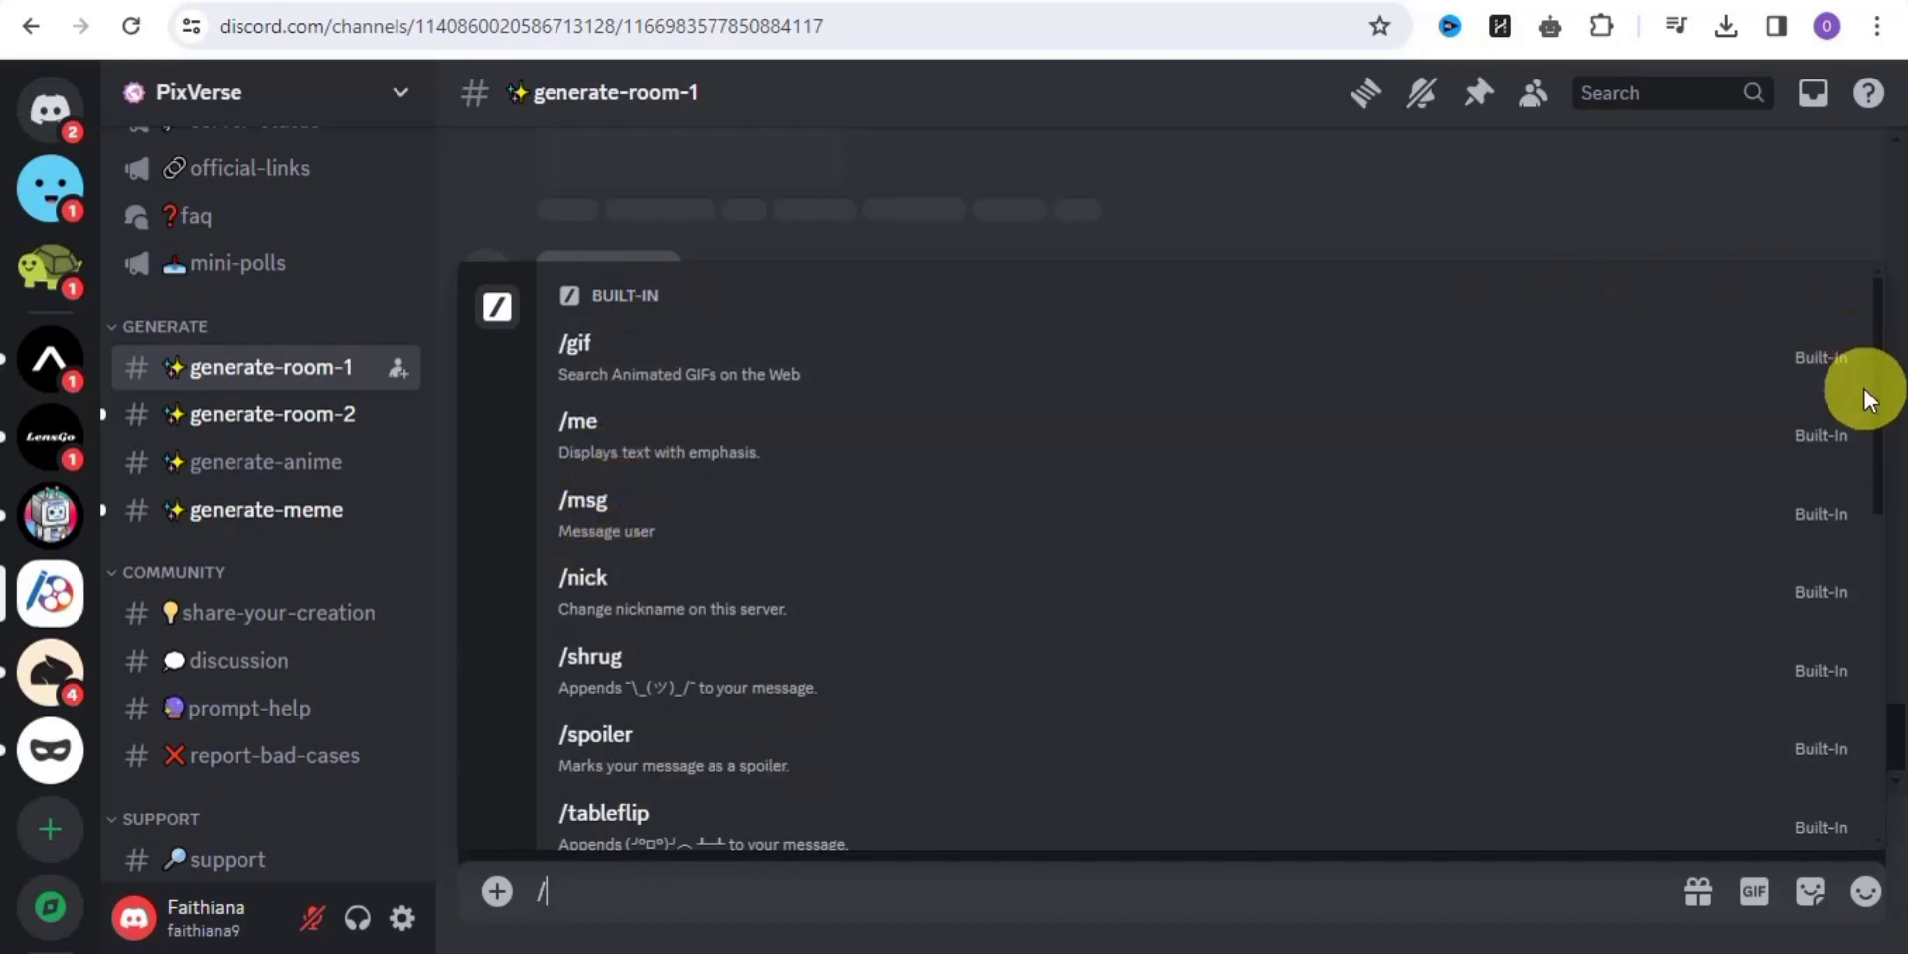
left_click_drag(1874, 395, 1898, 511)
type("crea")
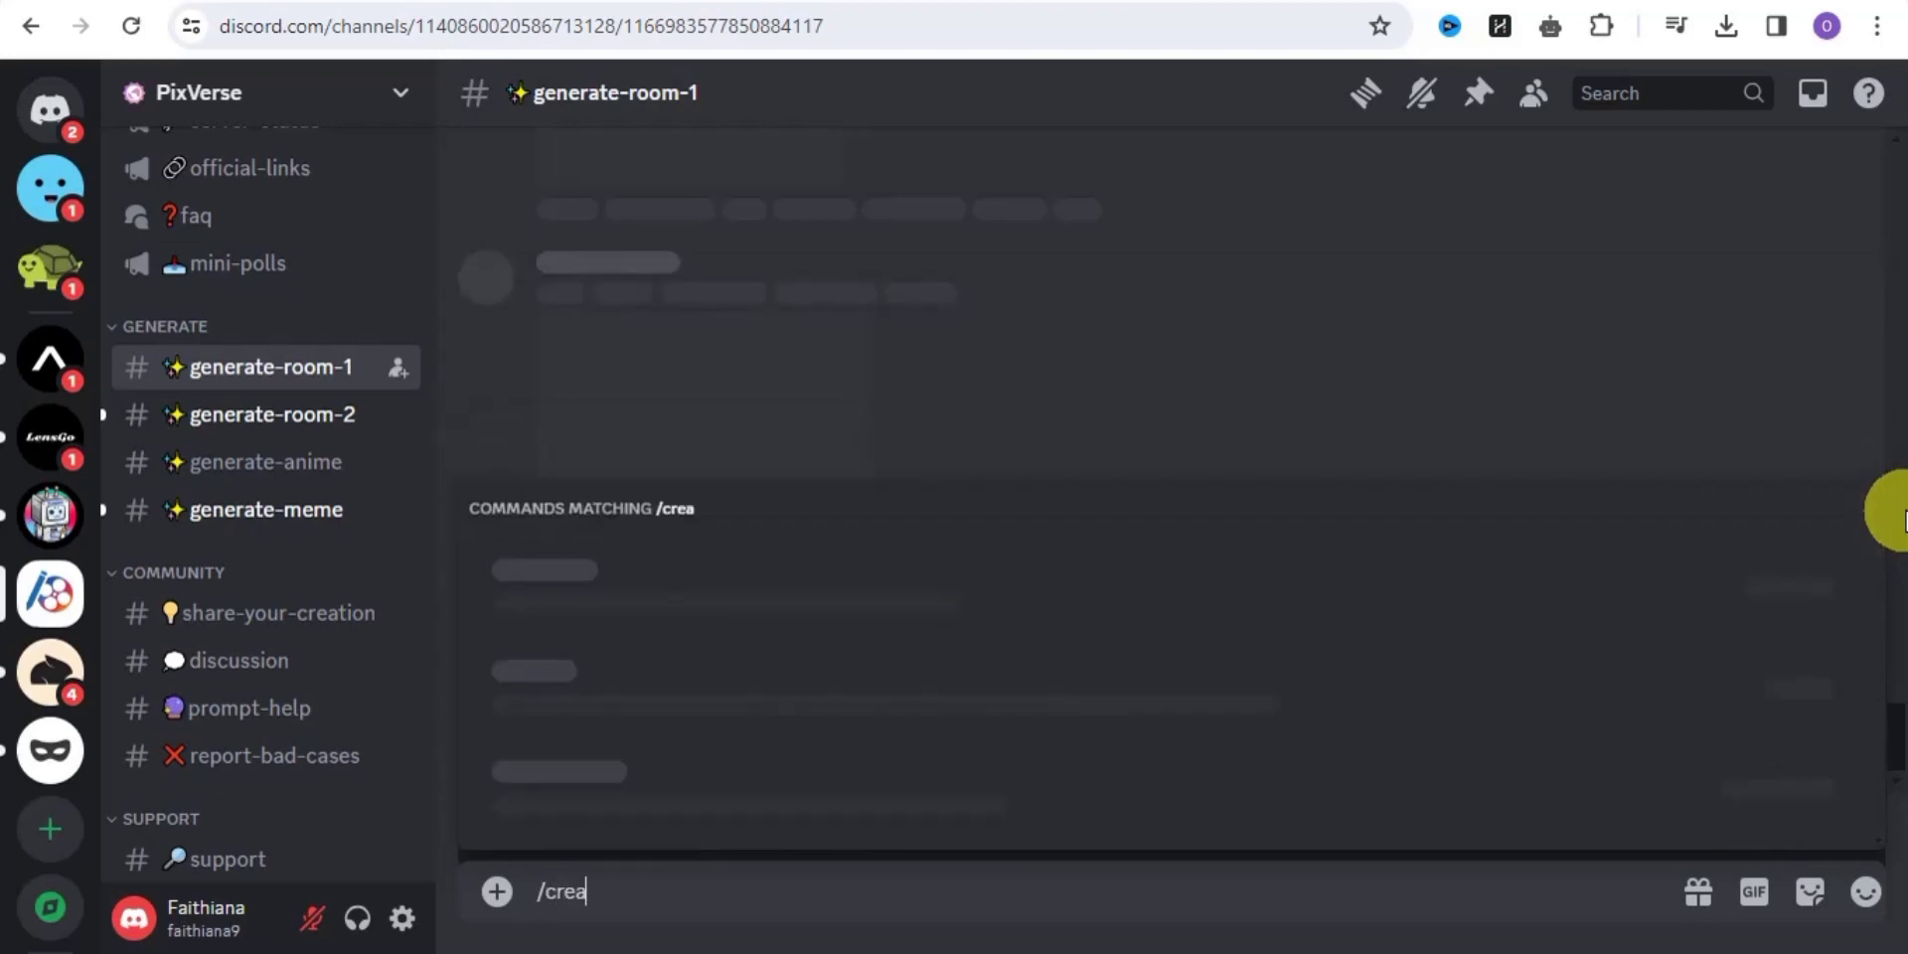
key("BackSpace")
key("BackSpace")
key("BackSpace")
key("BackSpace")
key("BackSpace")
key("BackSpace")
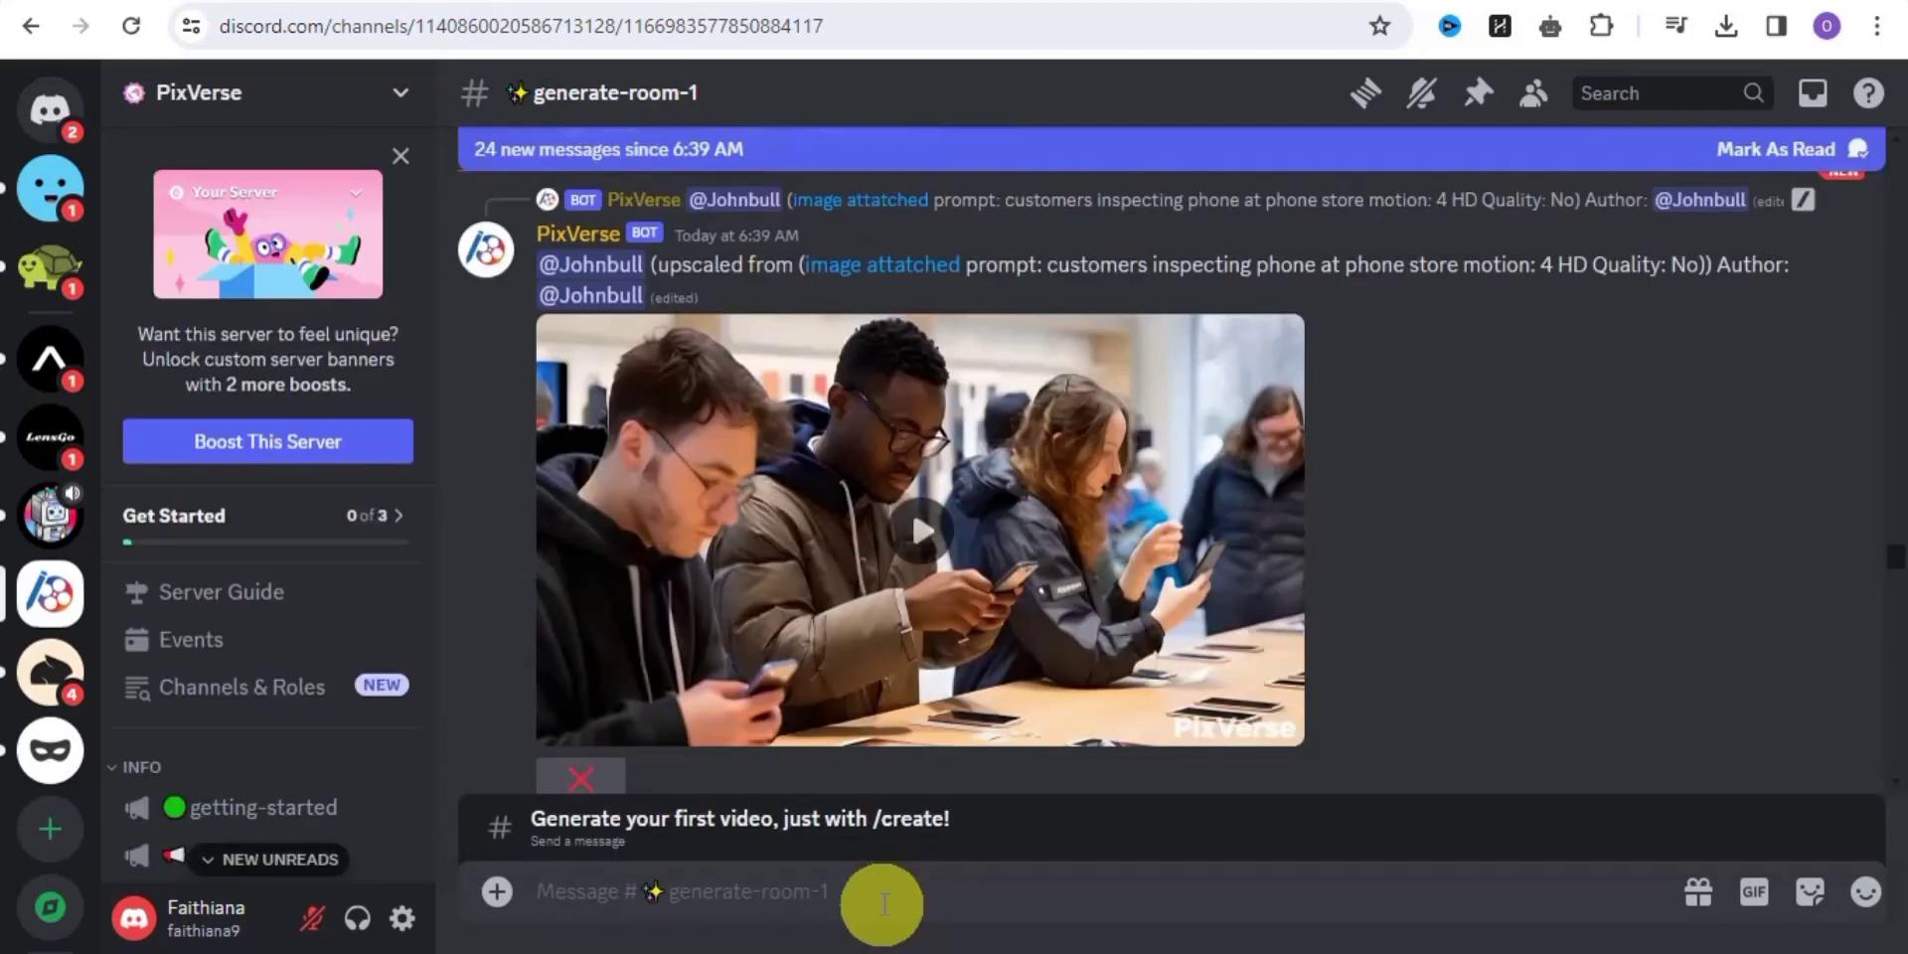
type("/")
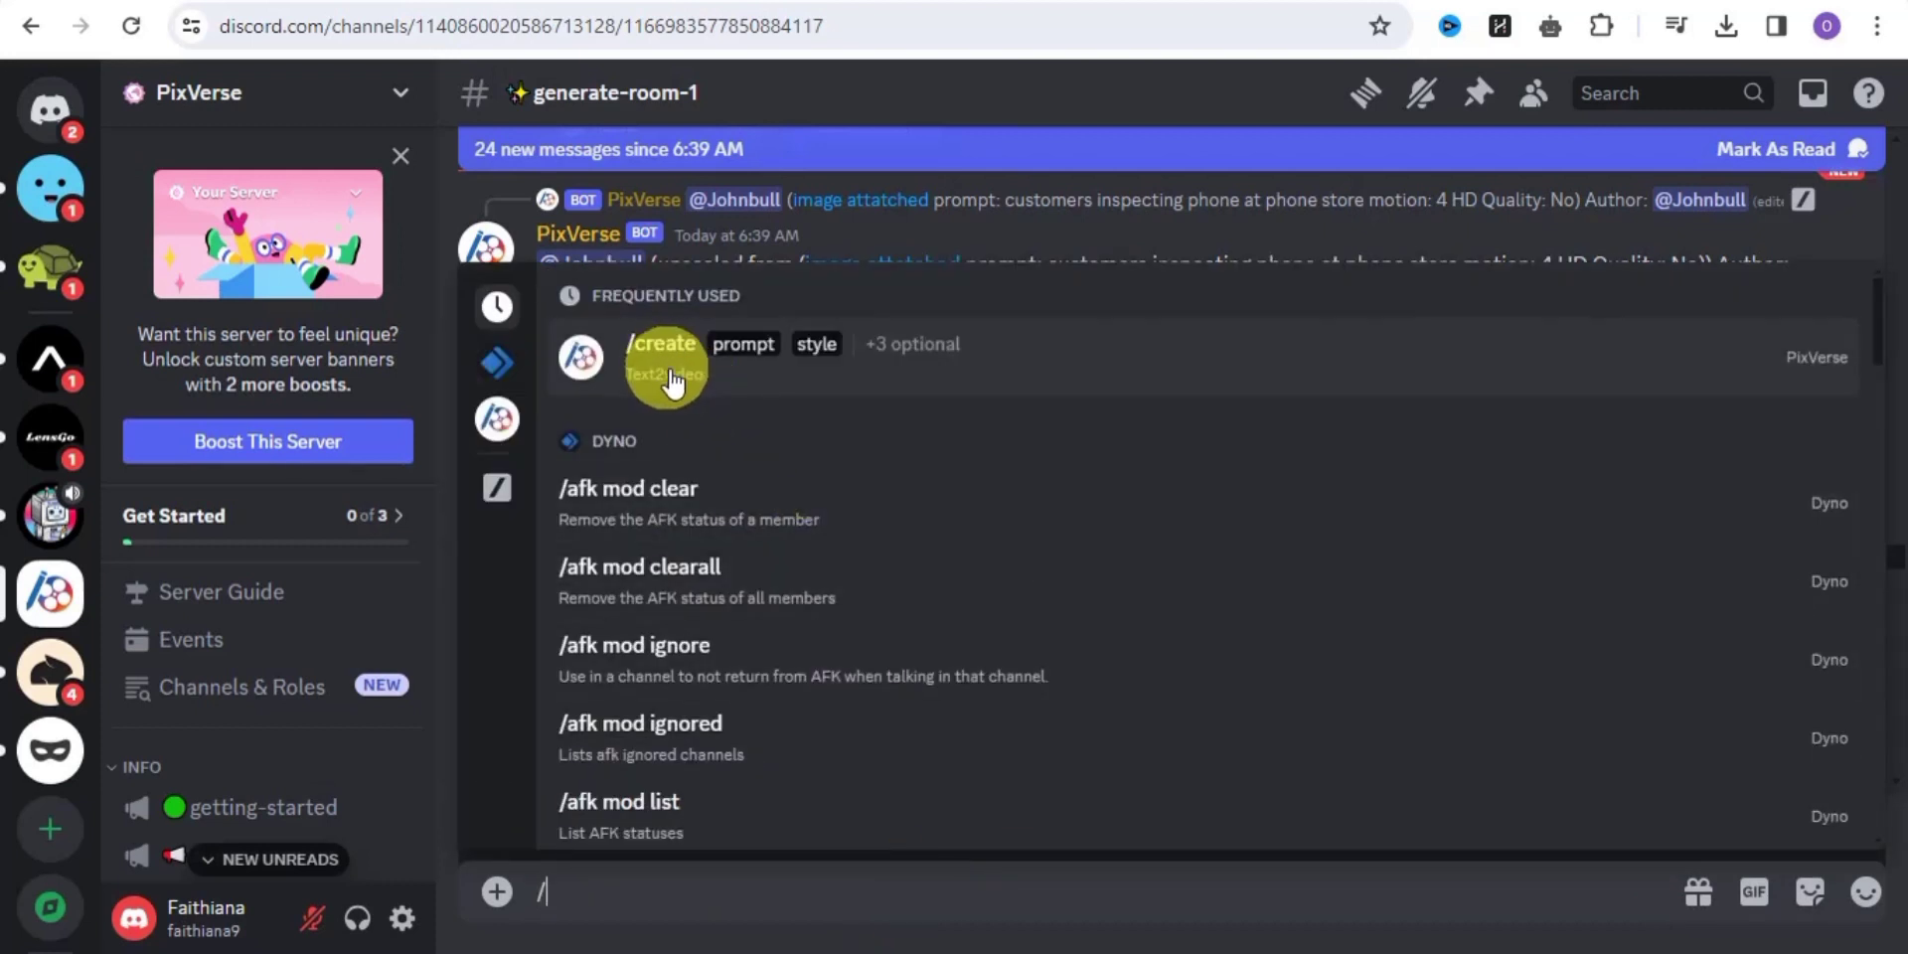
Choose PixVerse /create and paste the street-musician violin prompt.
left_click(760, 348)
right_click(716, 891)
left_click(917, 574)
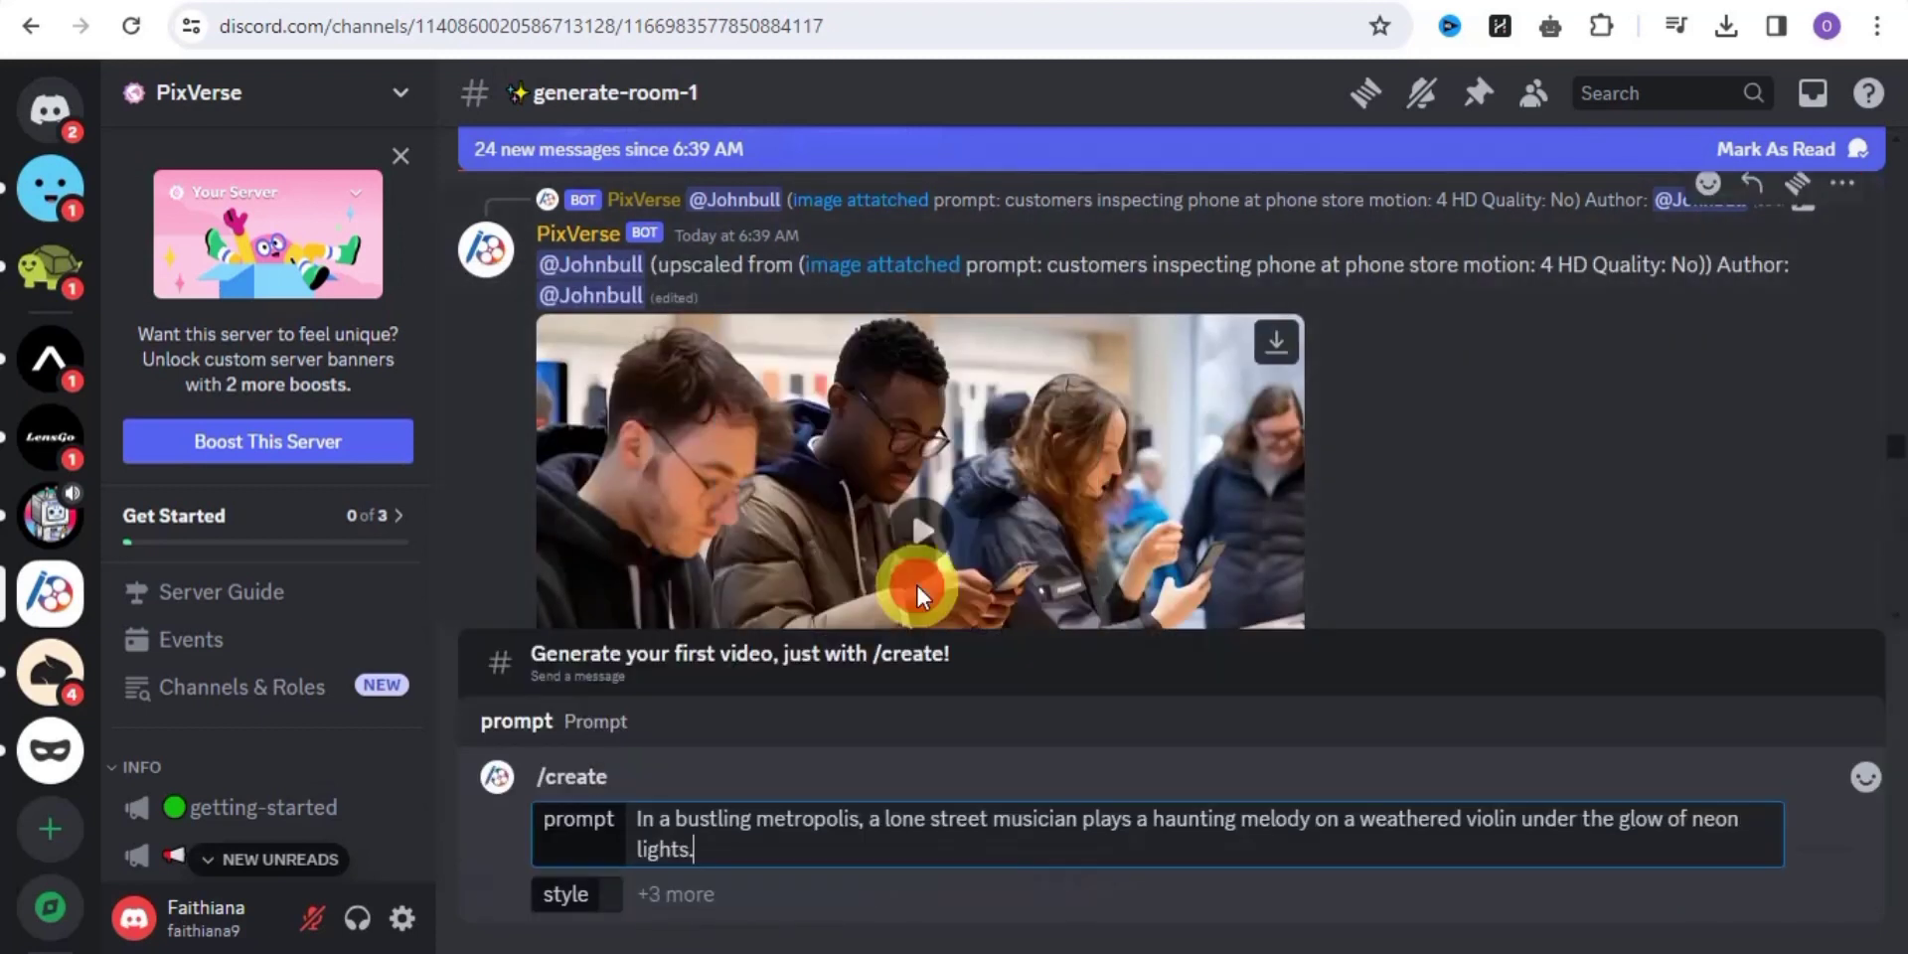
Set style Realistic, aspect ratio 16:9 and character xiangling on /create.
left_click(680, 894)
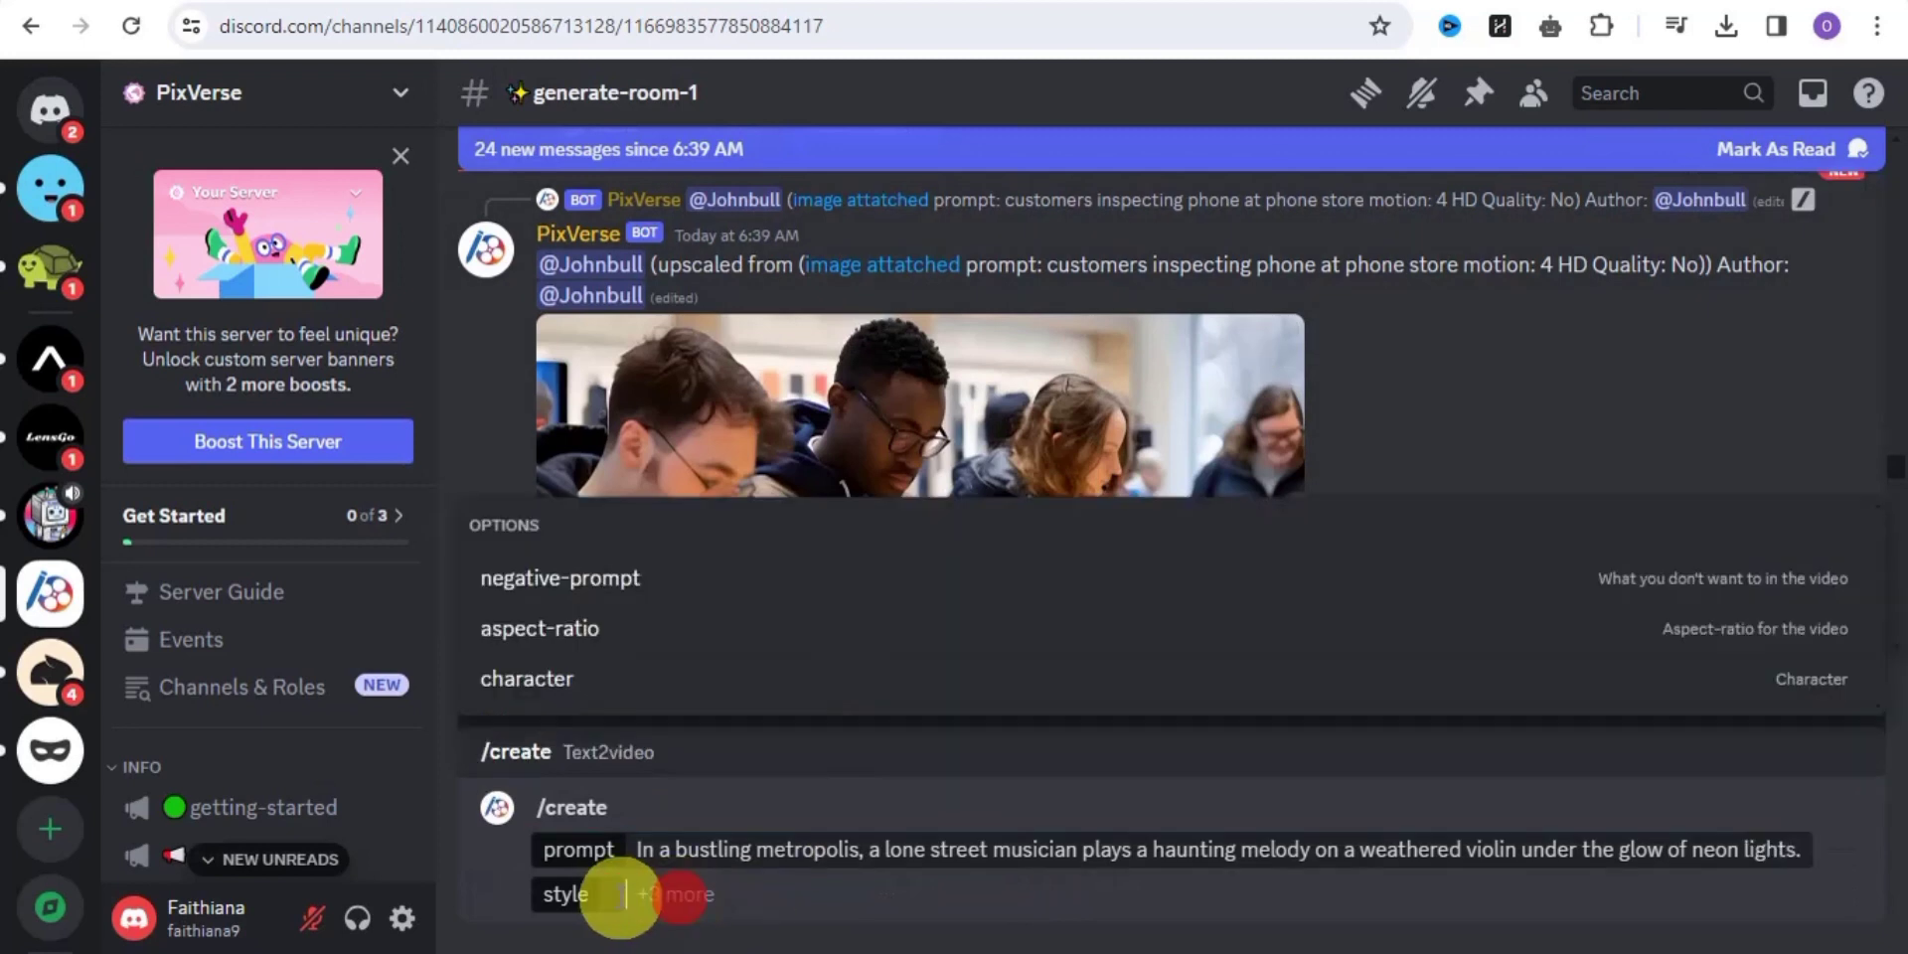
left_click(615, 896)
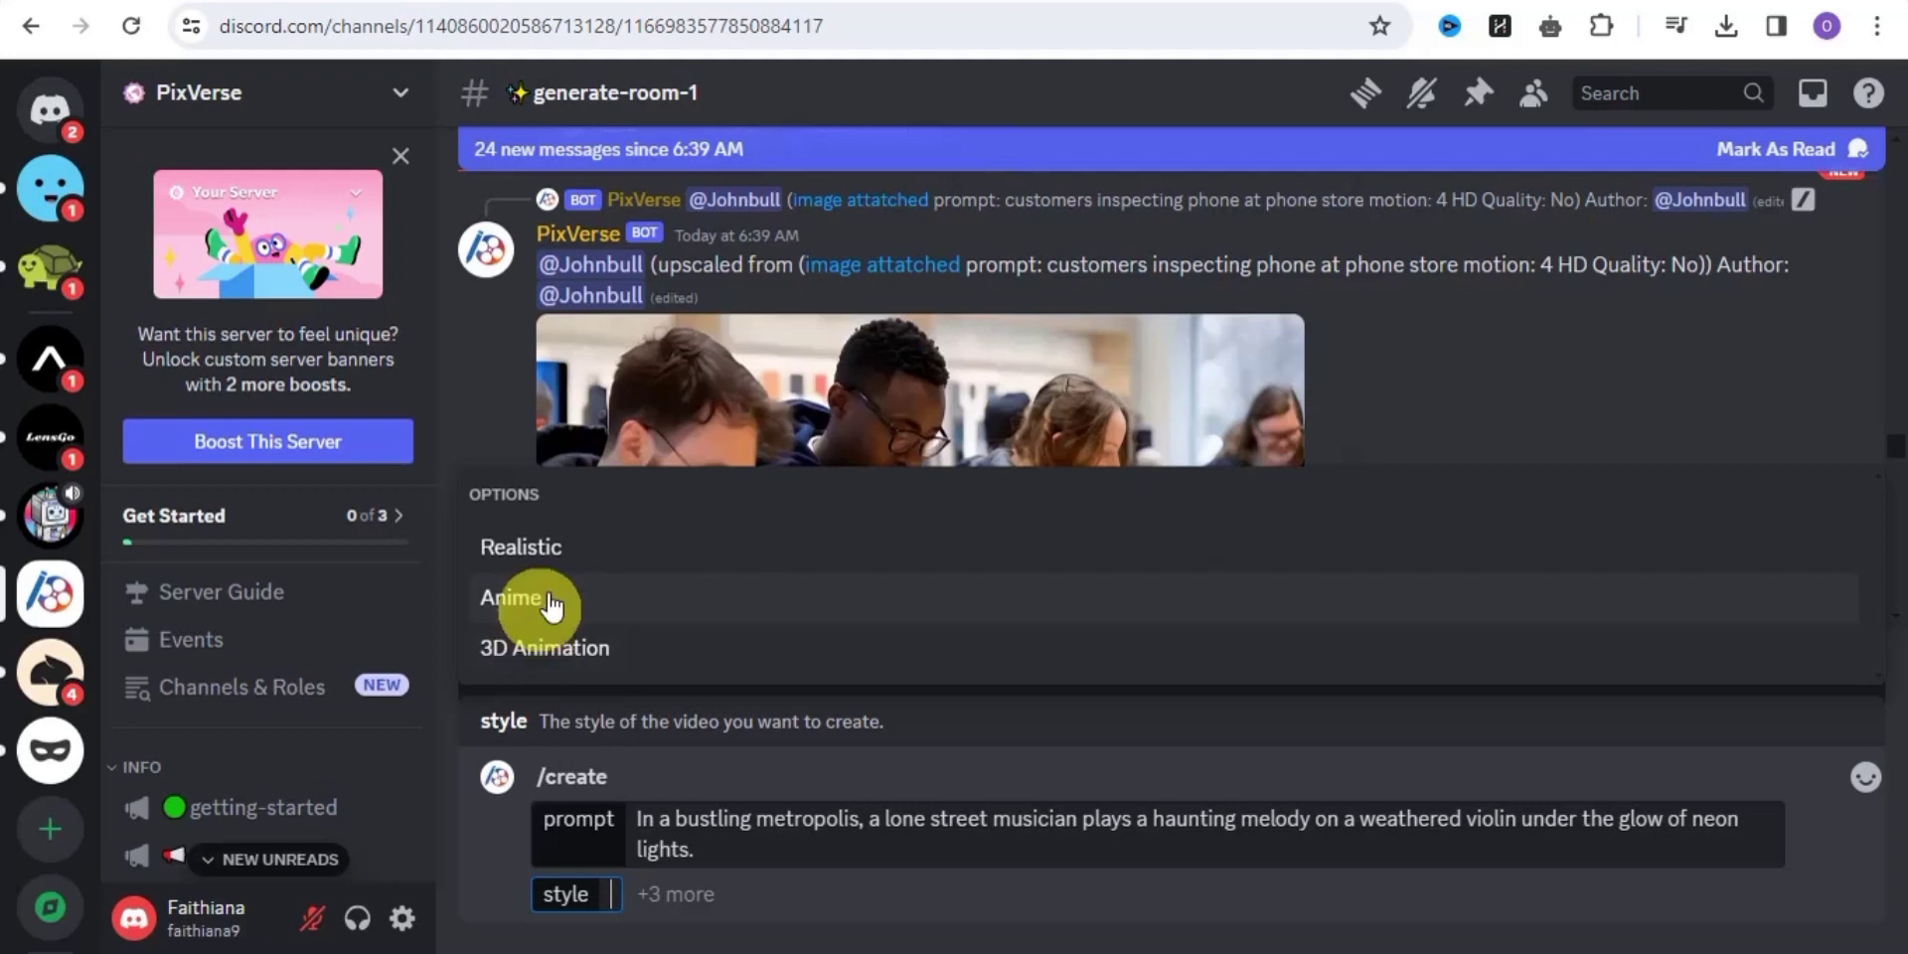
left_click(562, 548)
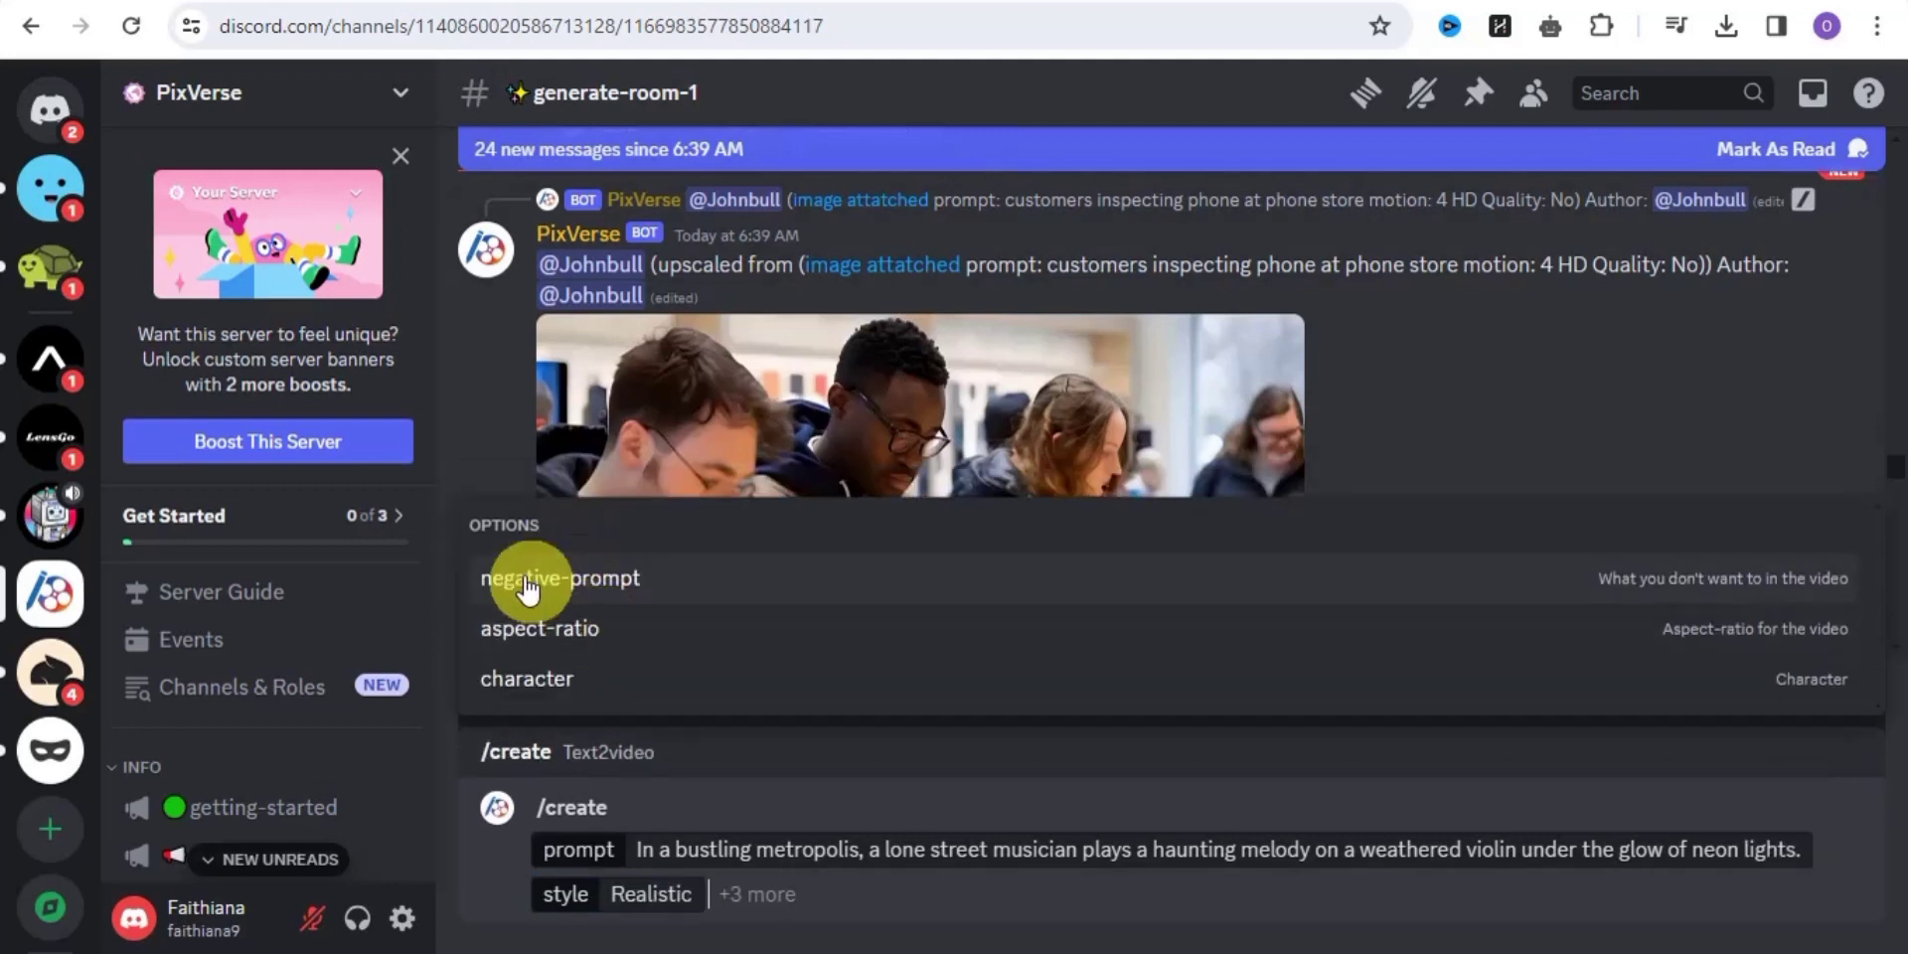
left_click(530, 631)
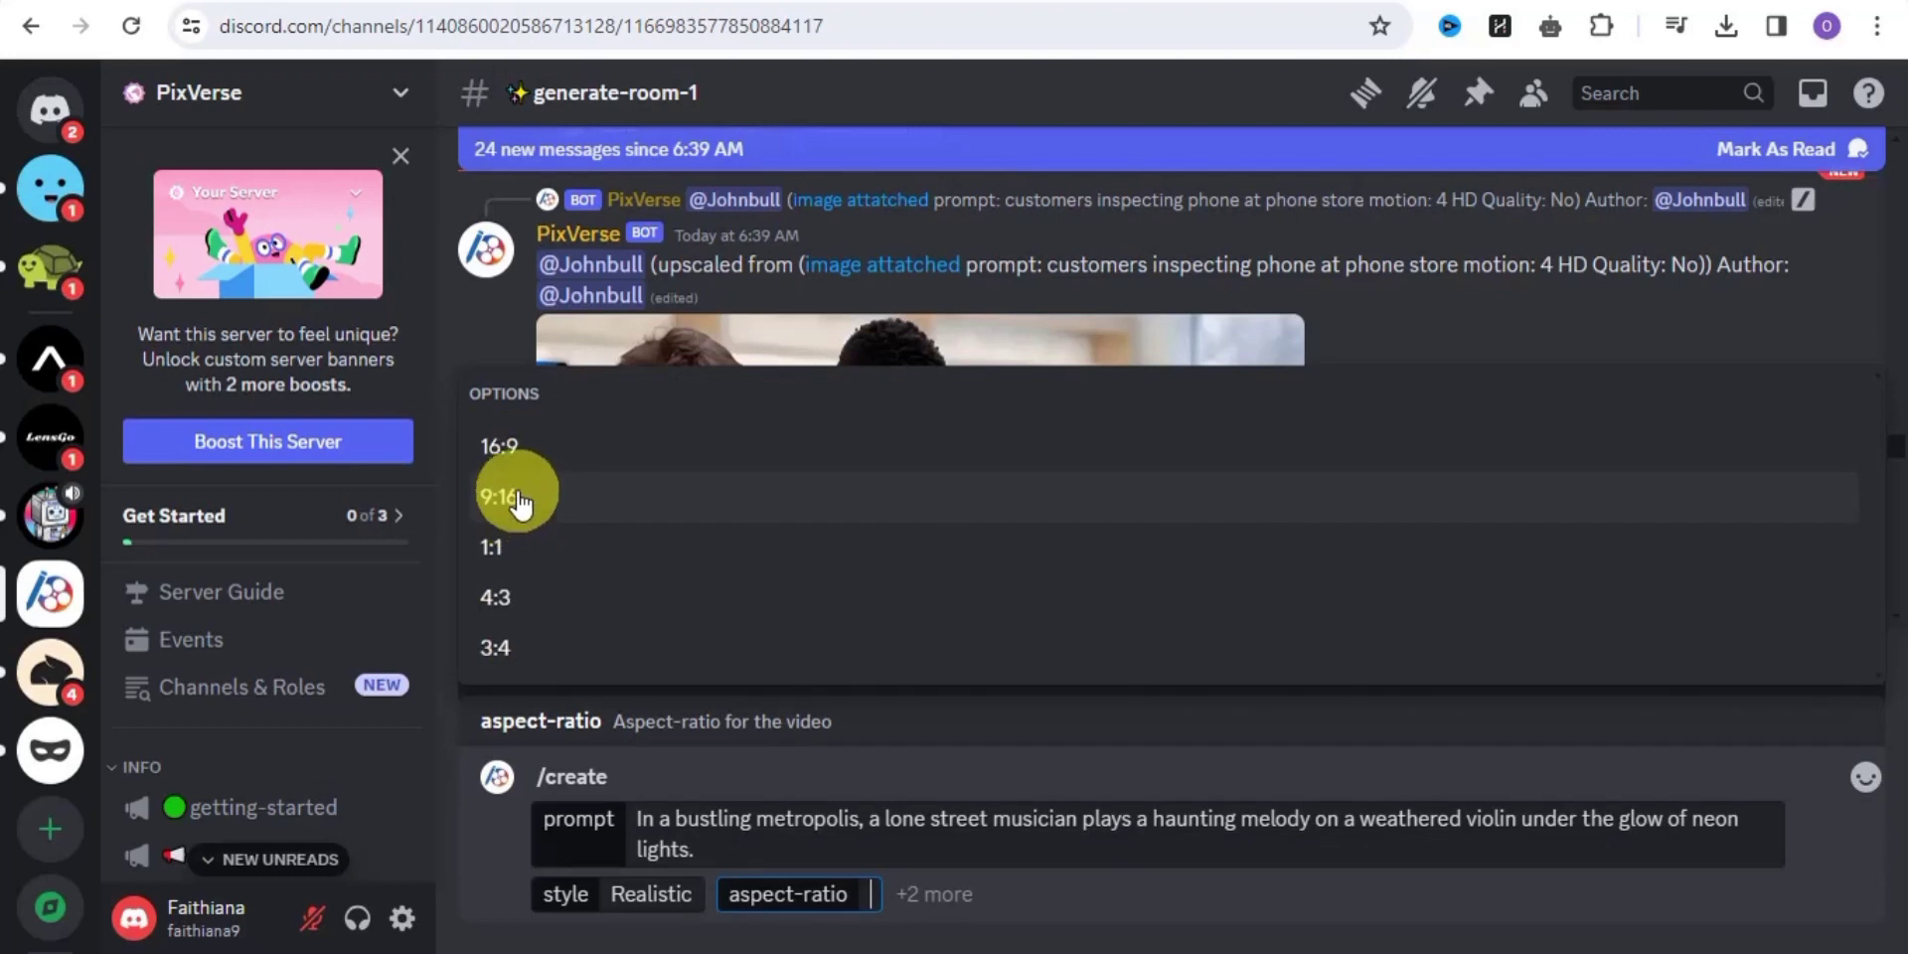
left_click(512, 448)
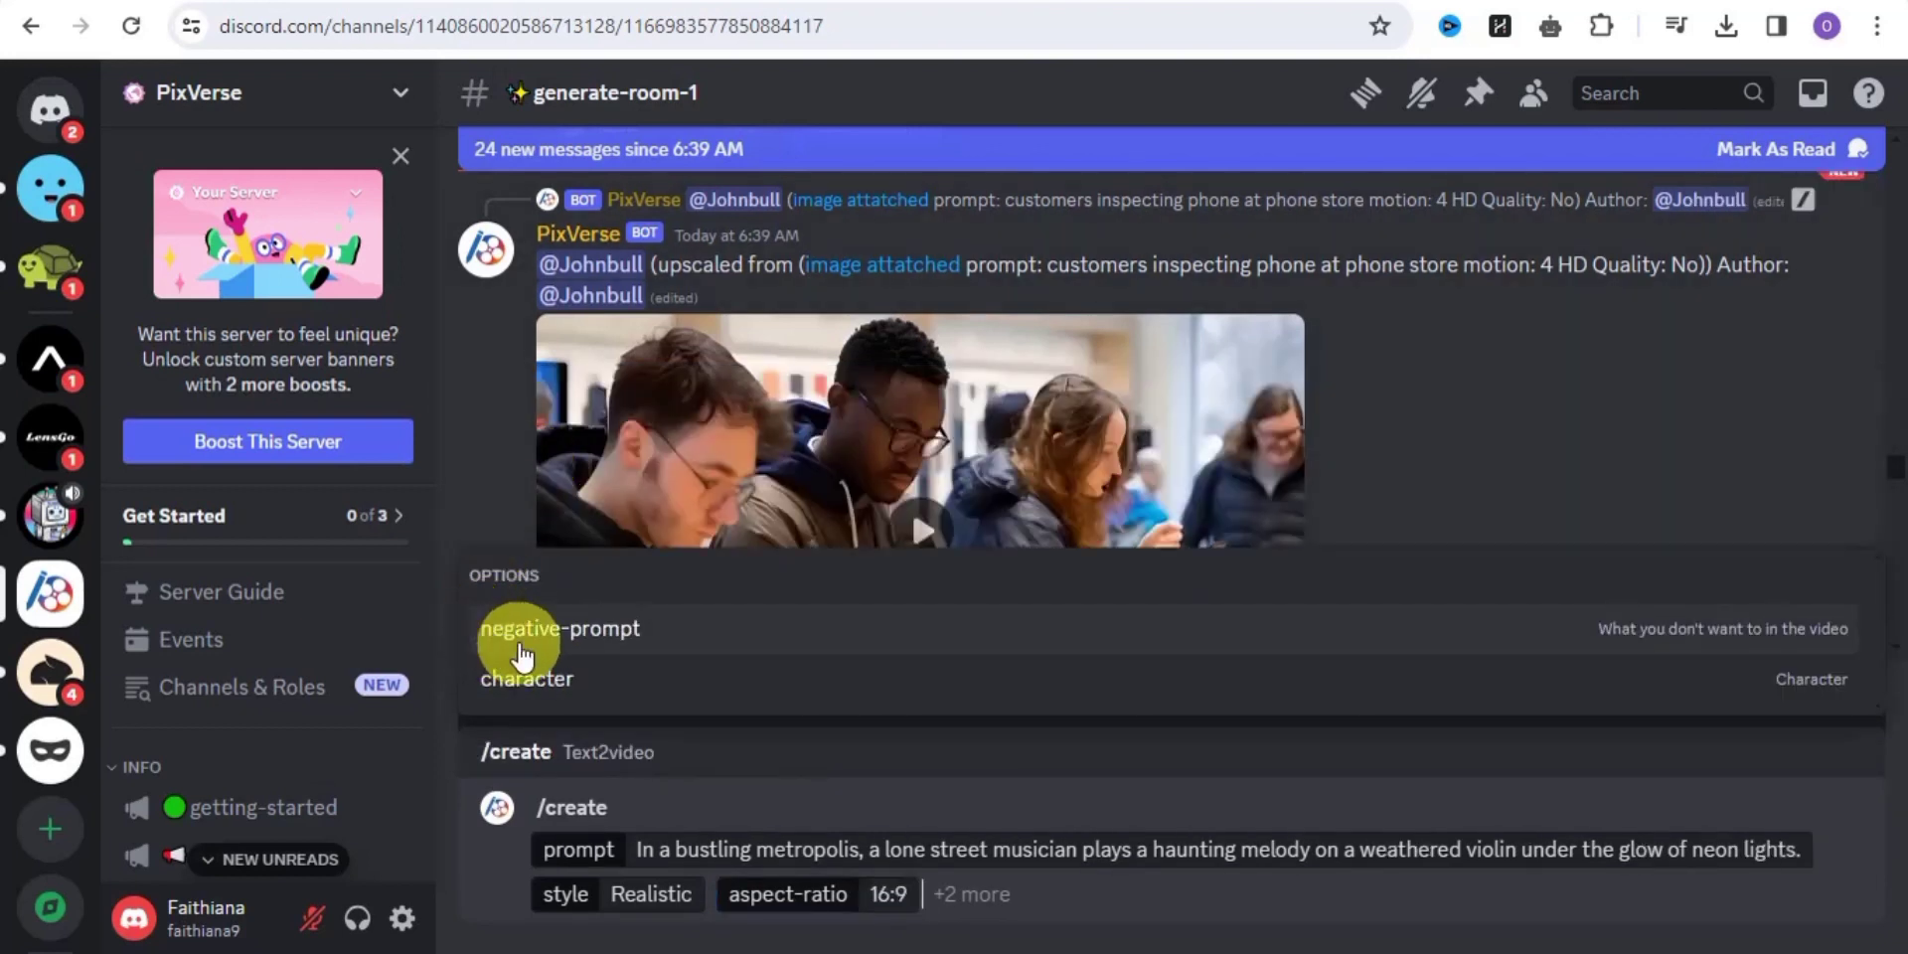
left_click(573, 679)
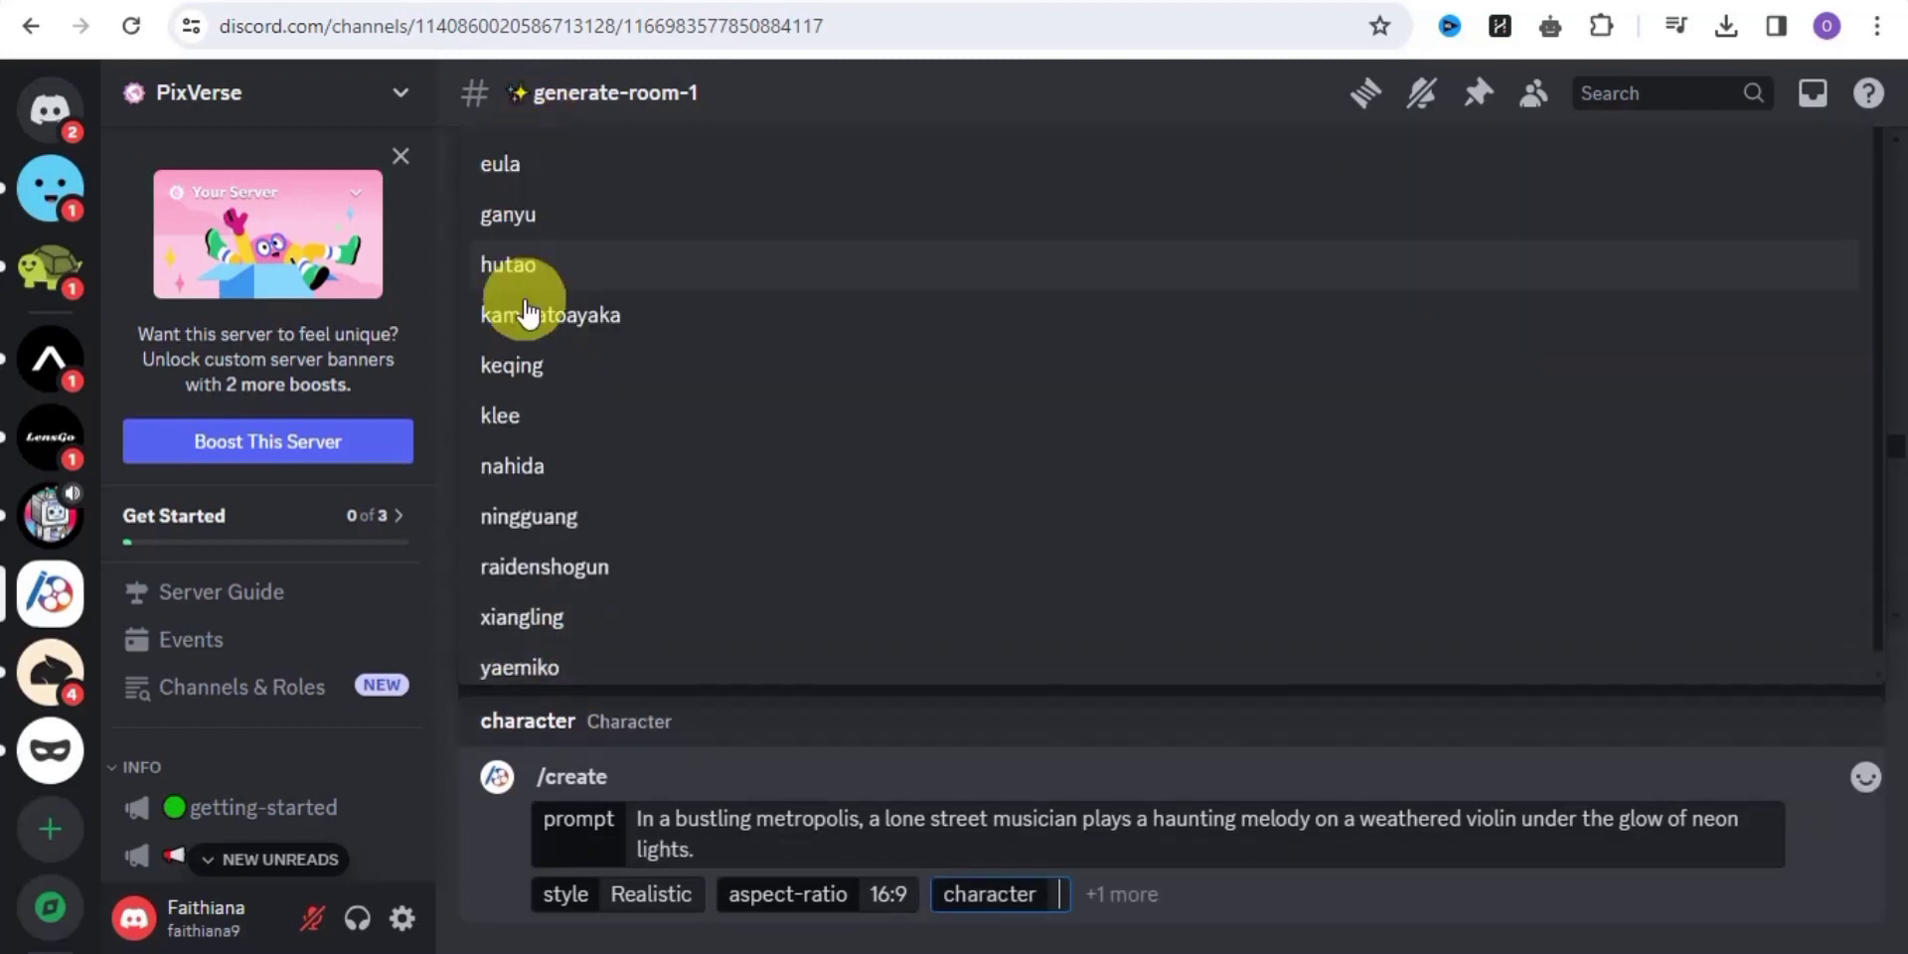
left_click(524, 617)
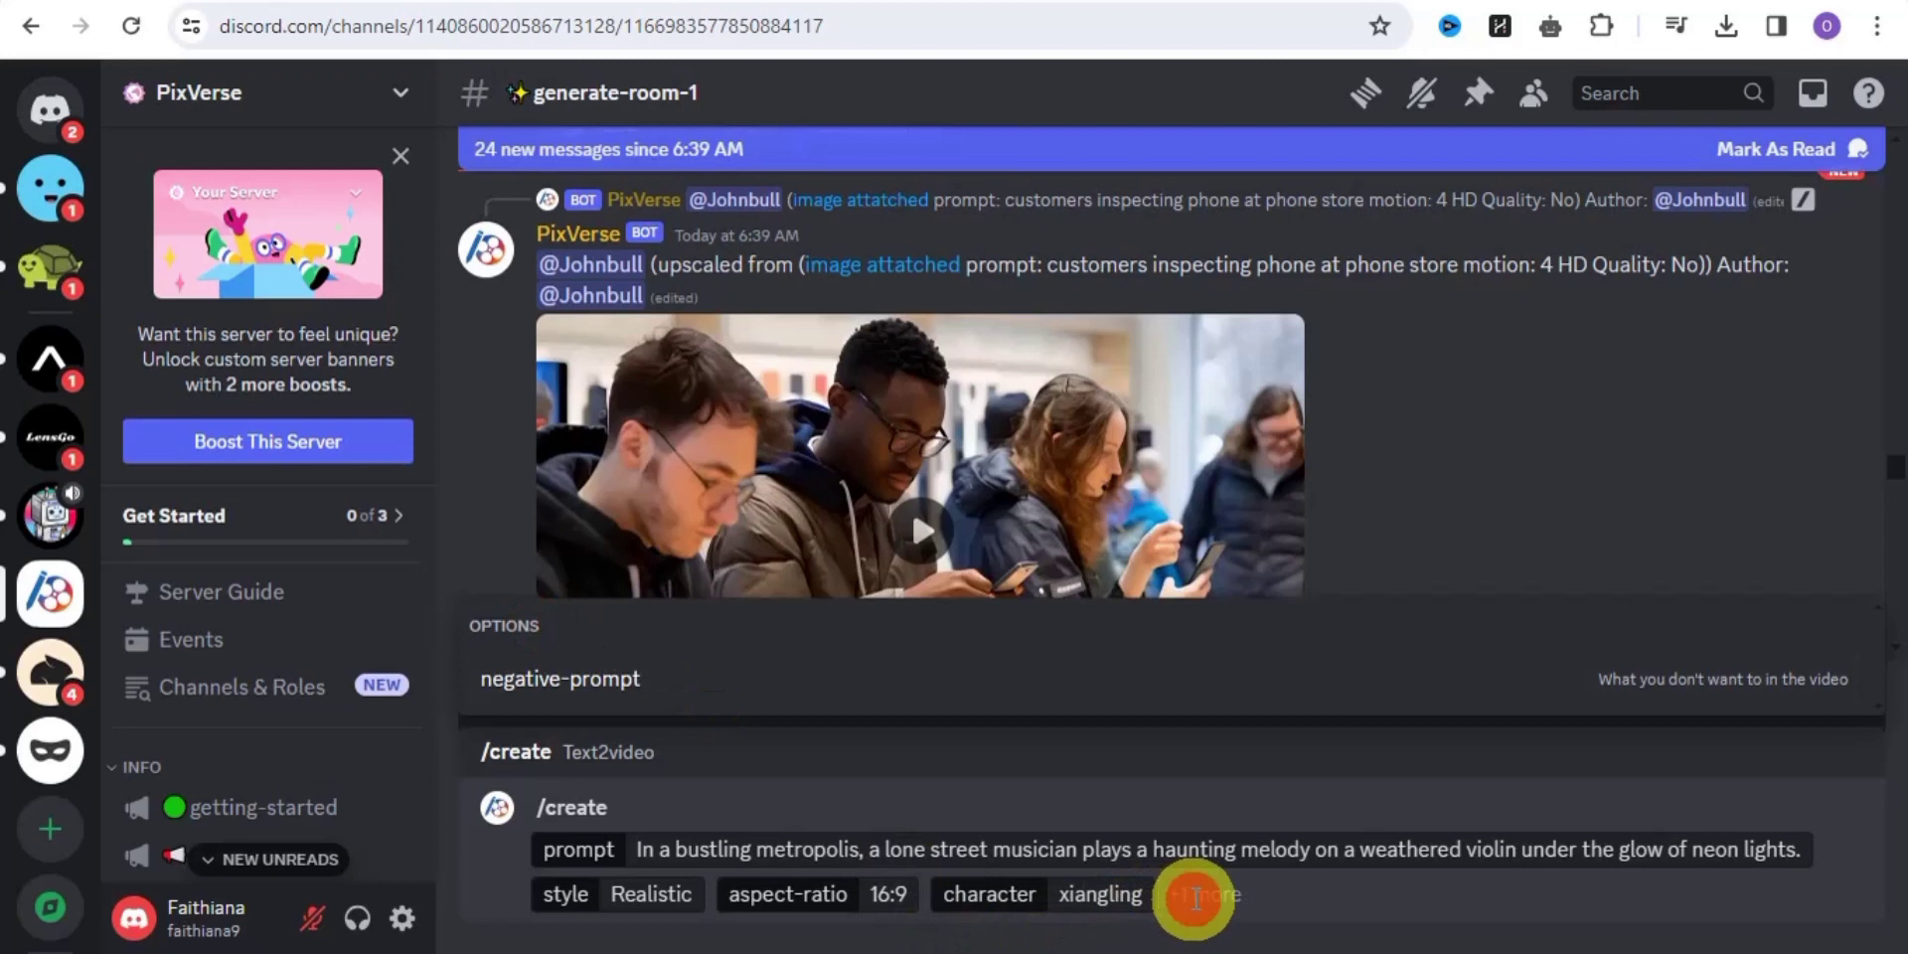
Send the /create violin request and start a new slash command.
key("Return")
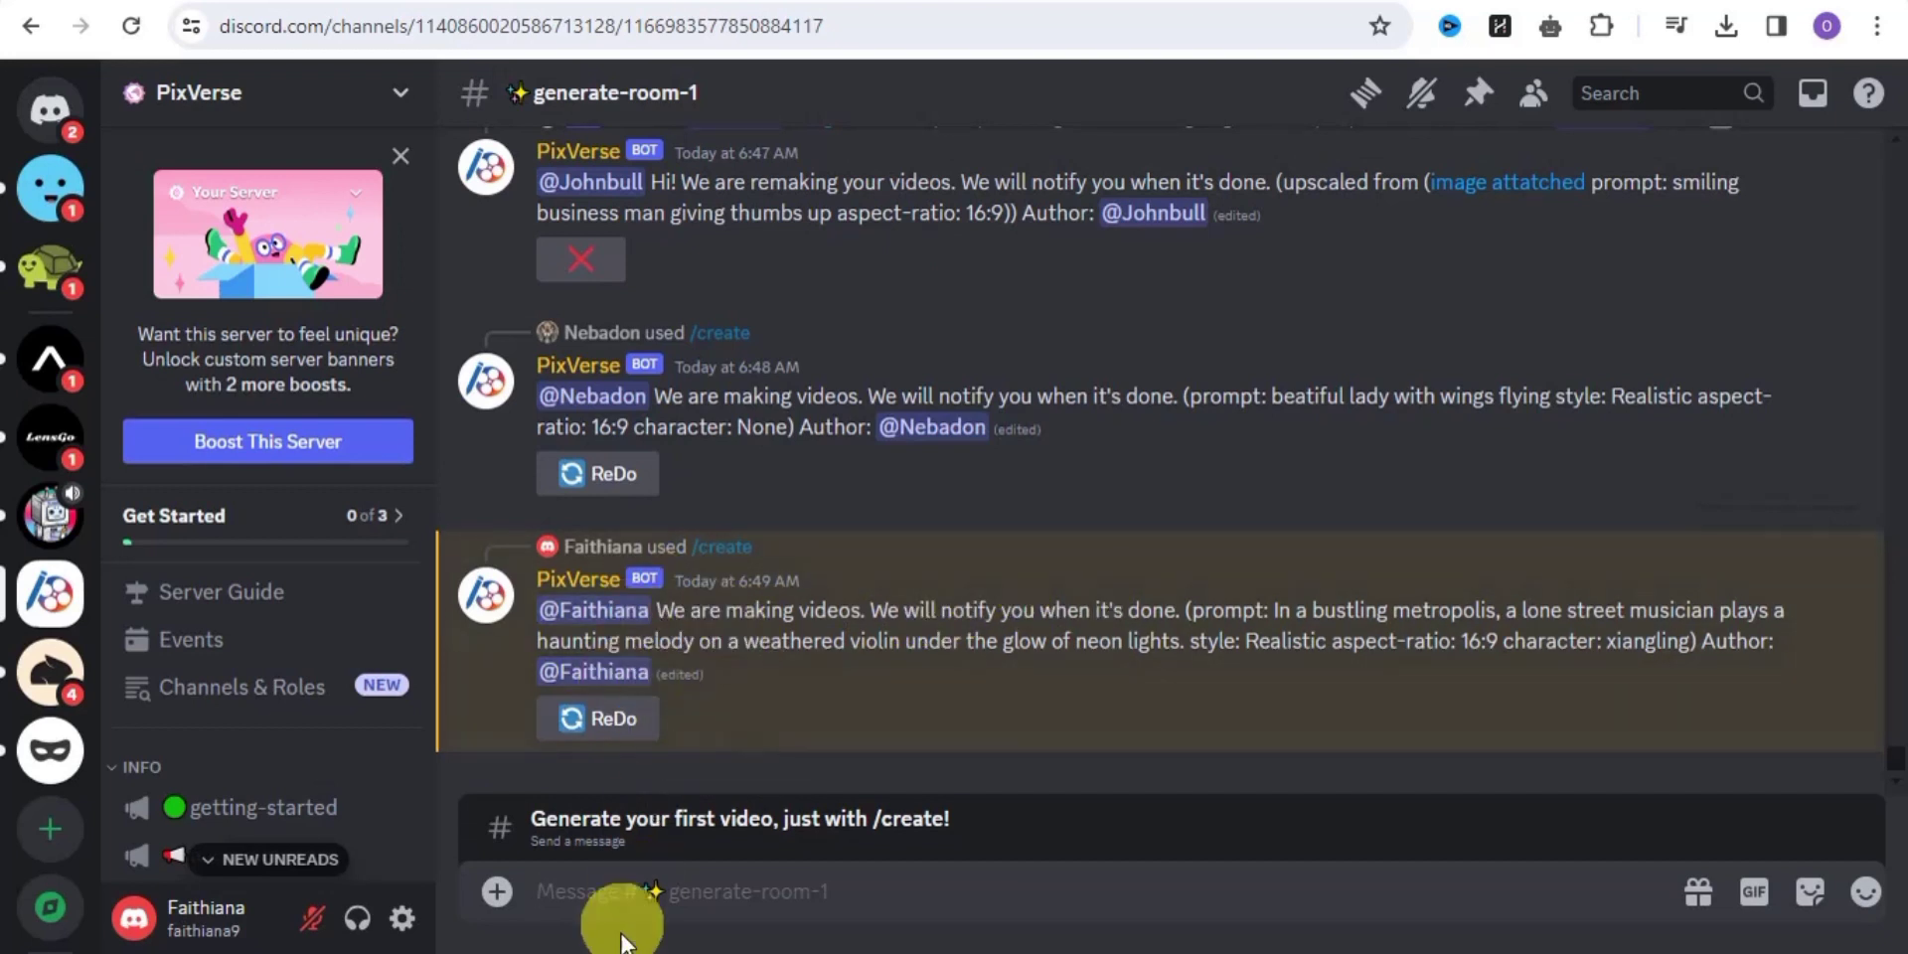
left_click(738, 886)
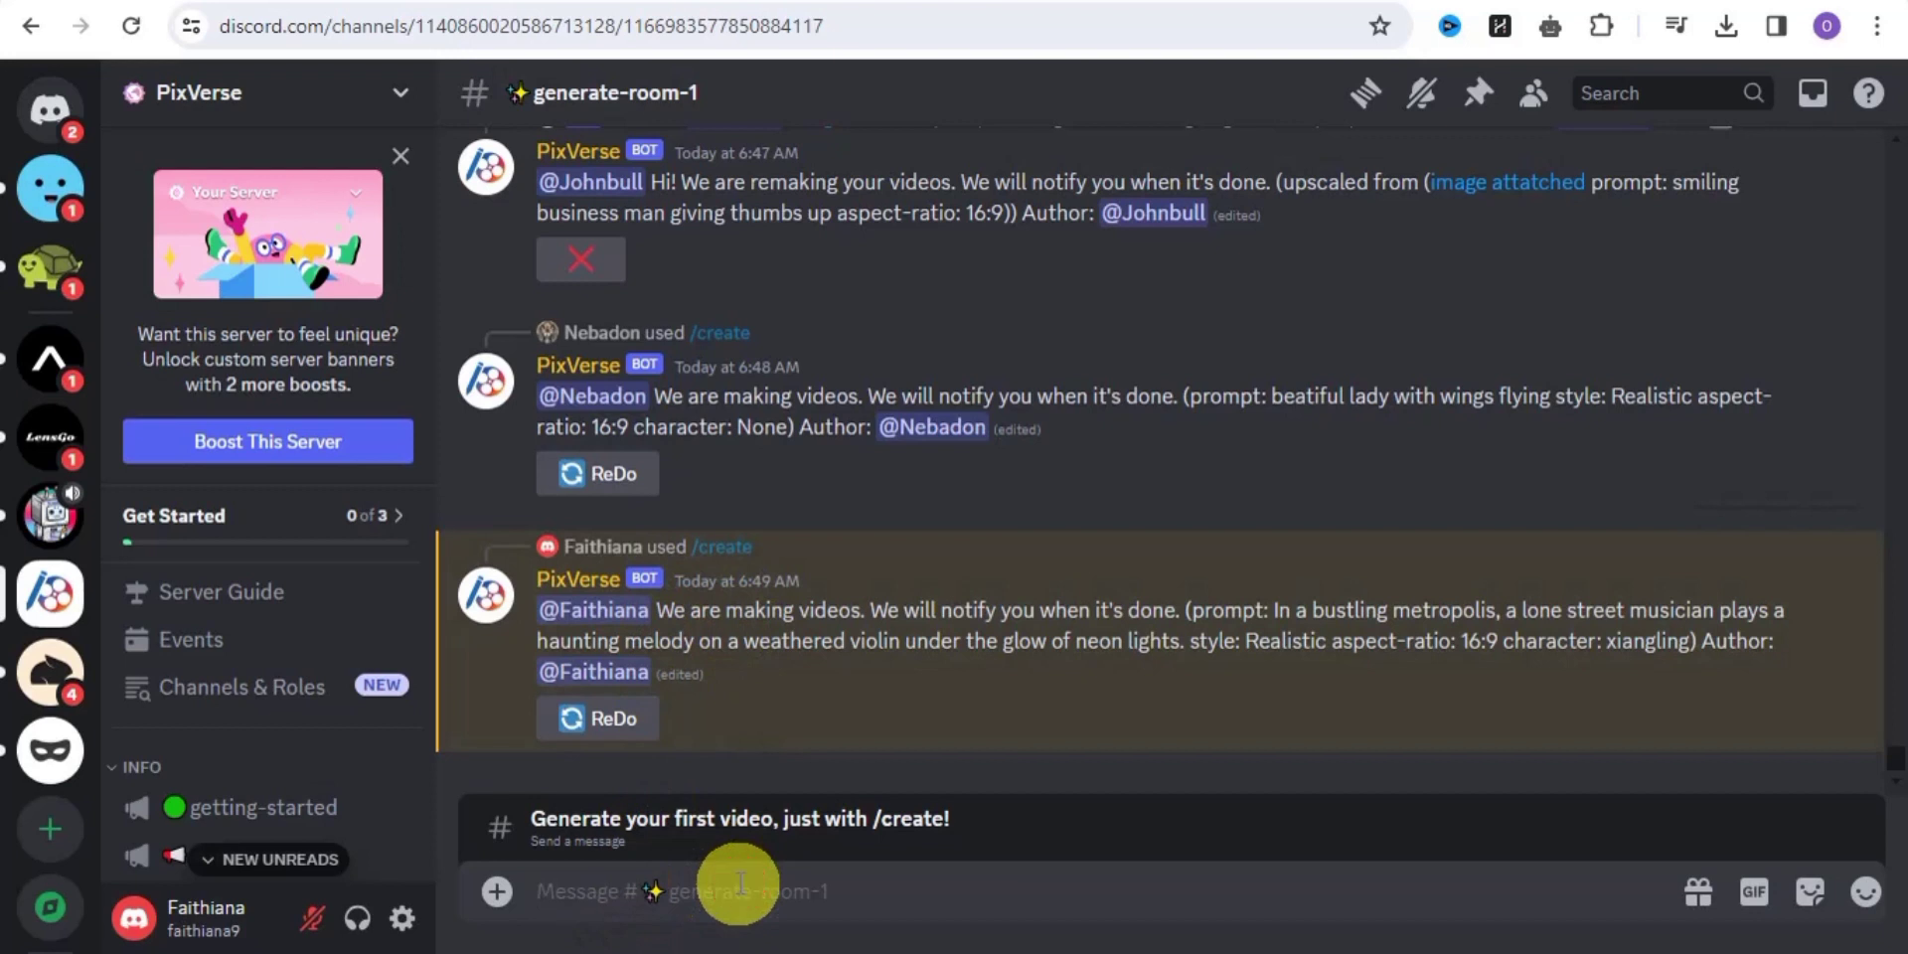
type("/")
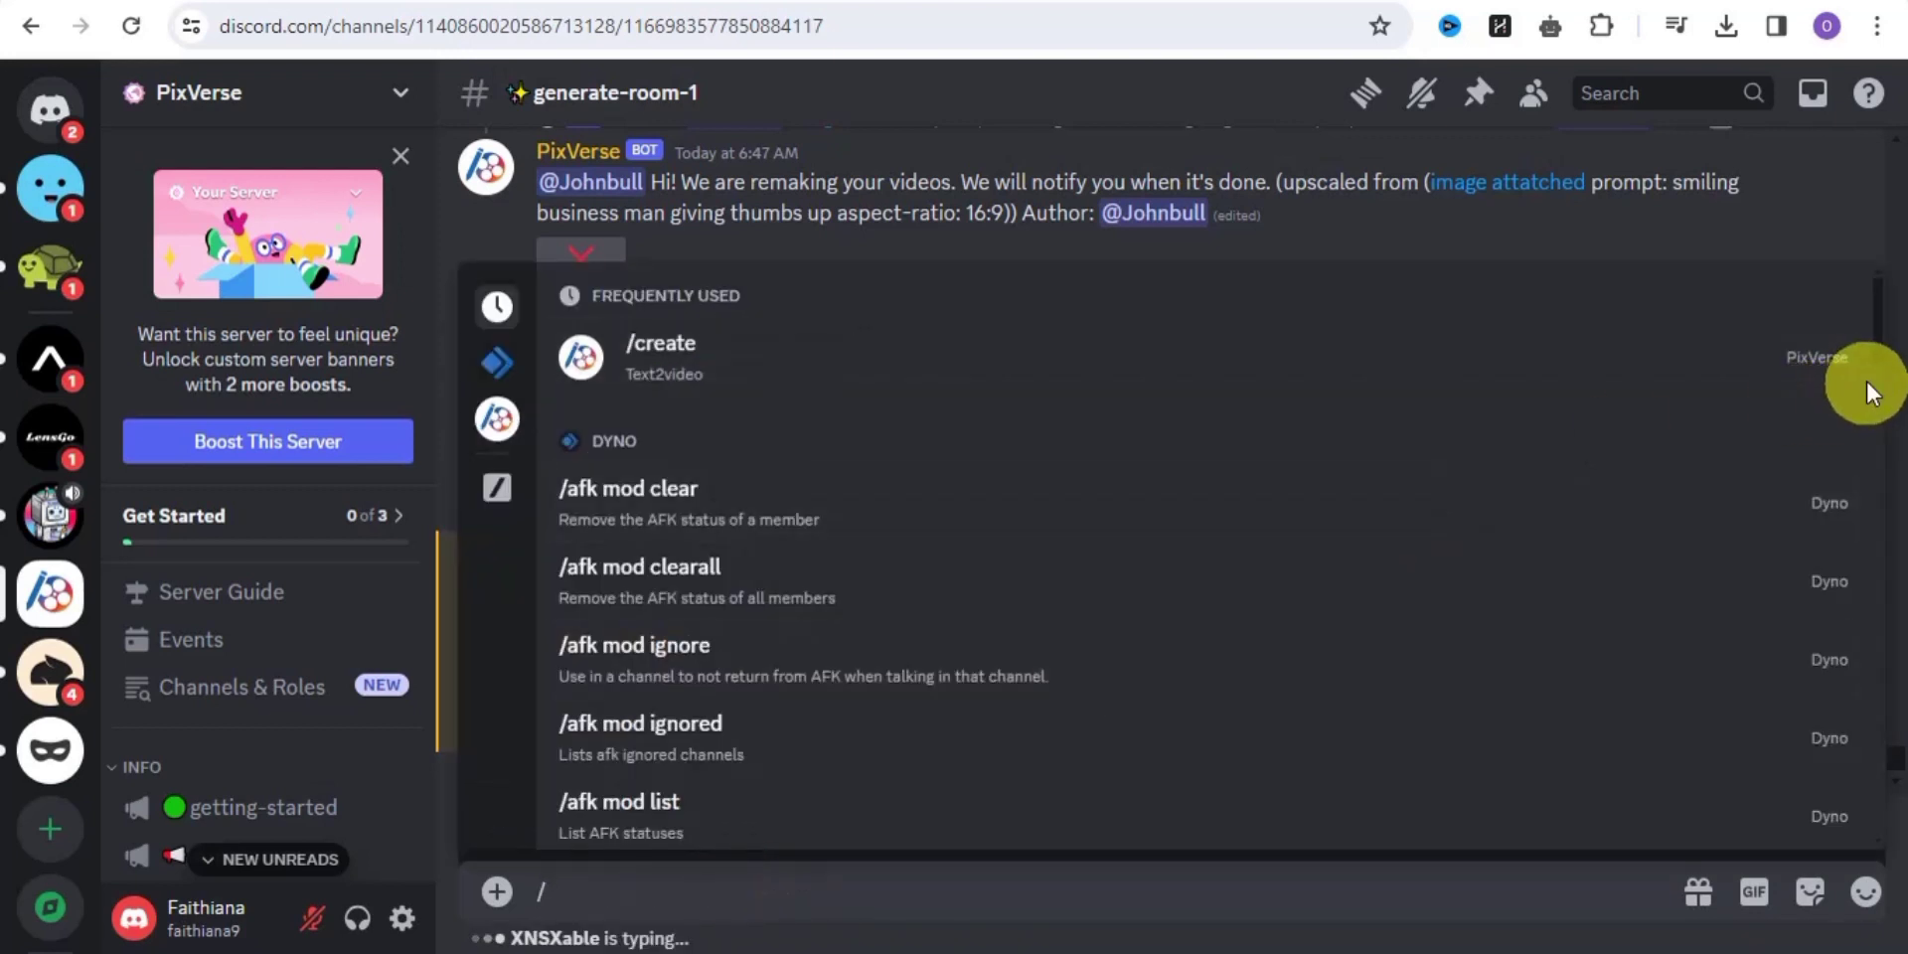
Choose PixVerse /animate and attach the image a-young-girl-playing-upscaled.jpg.
left_click_drag(1878, 358, 1874, 639)
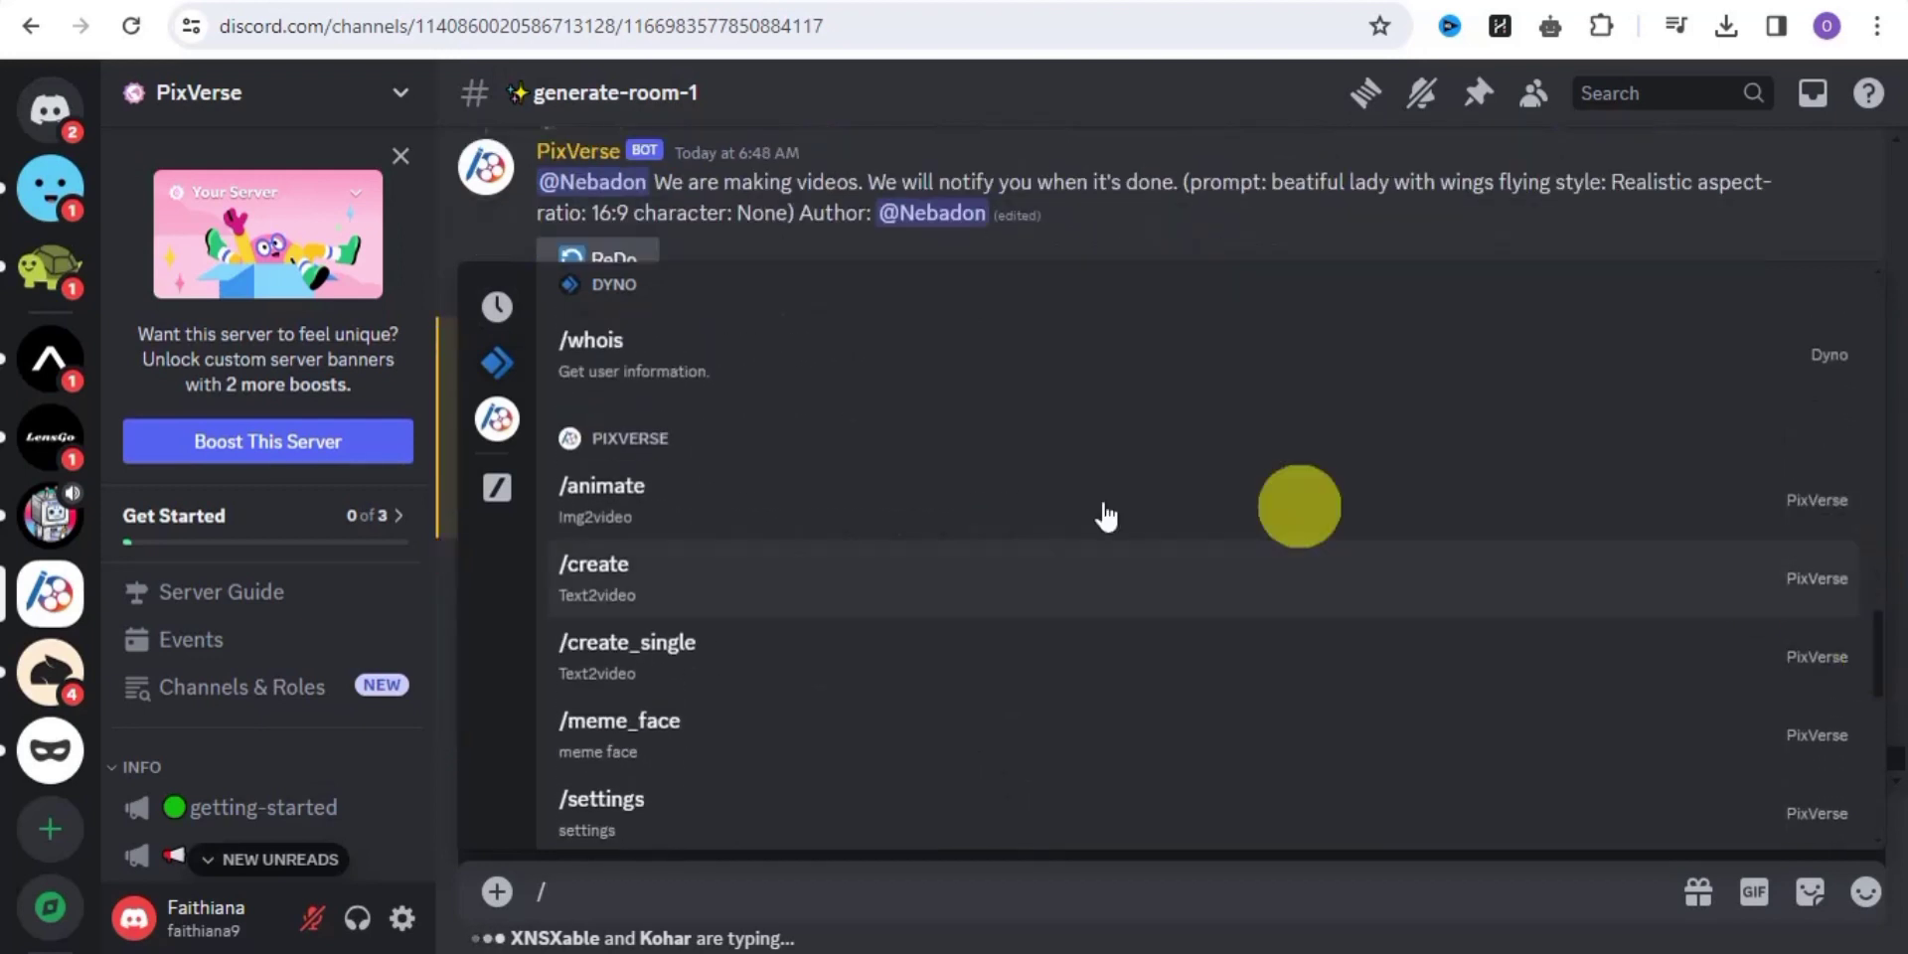
left_click(631, 494)
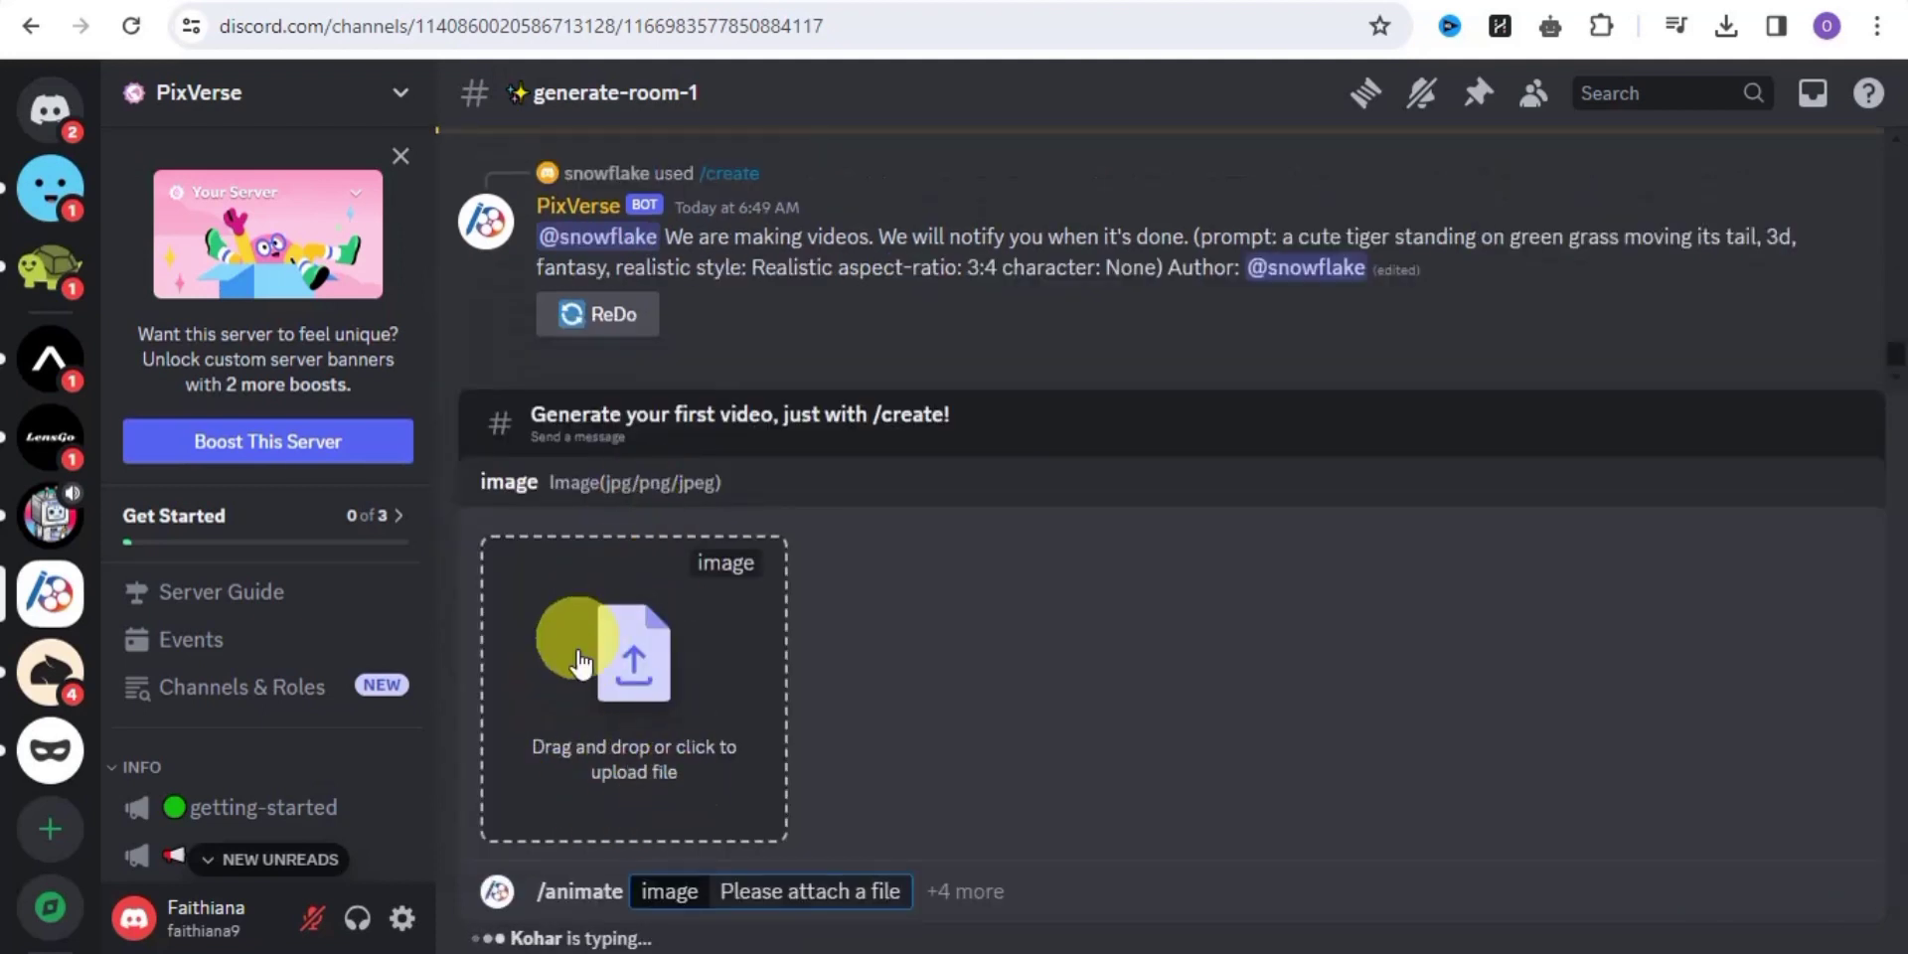
left_click(653, 708)
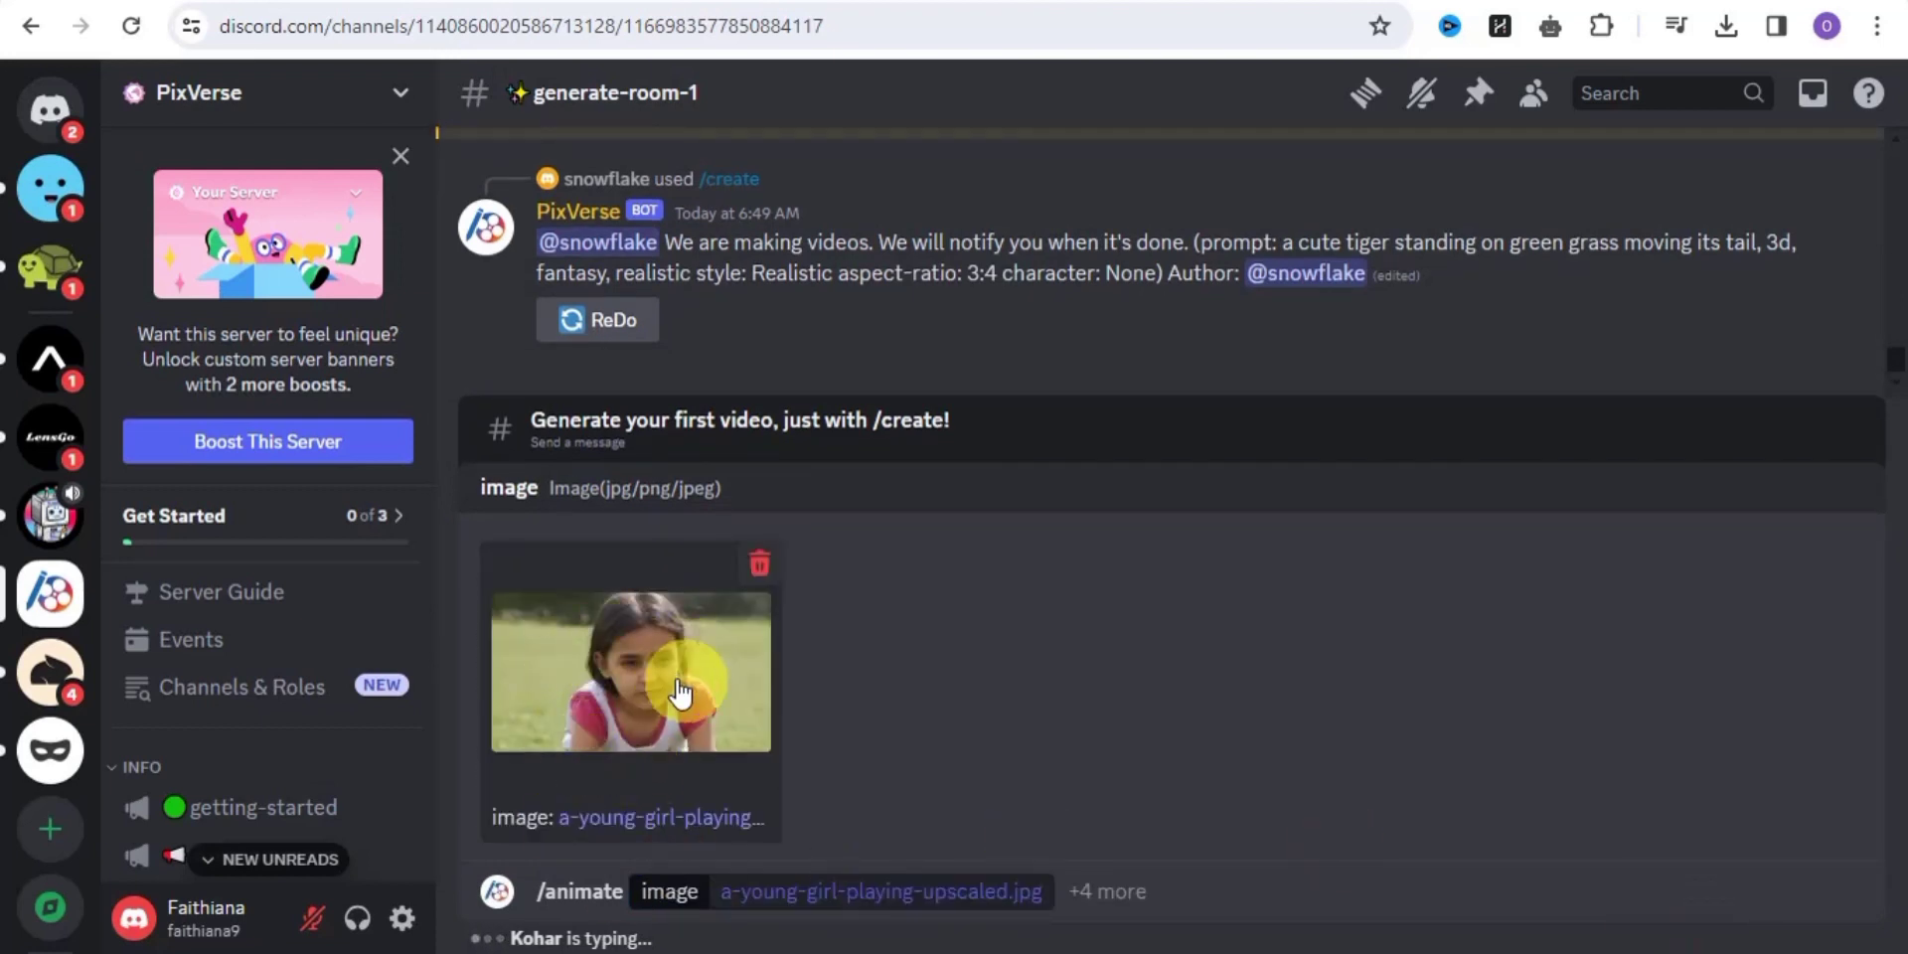
Add hd-quality Yes and the prompt 'a young girl playing' to /animate.
left_click(1113, 890)
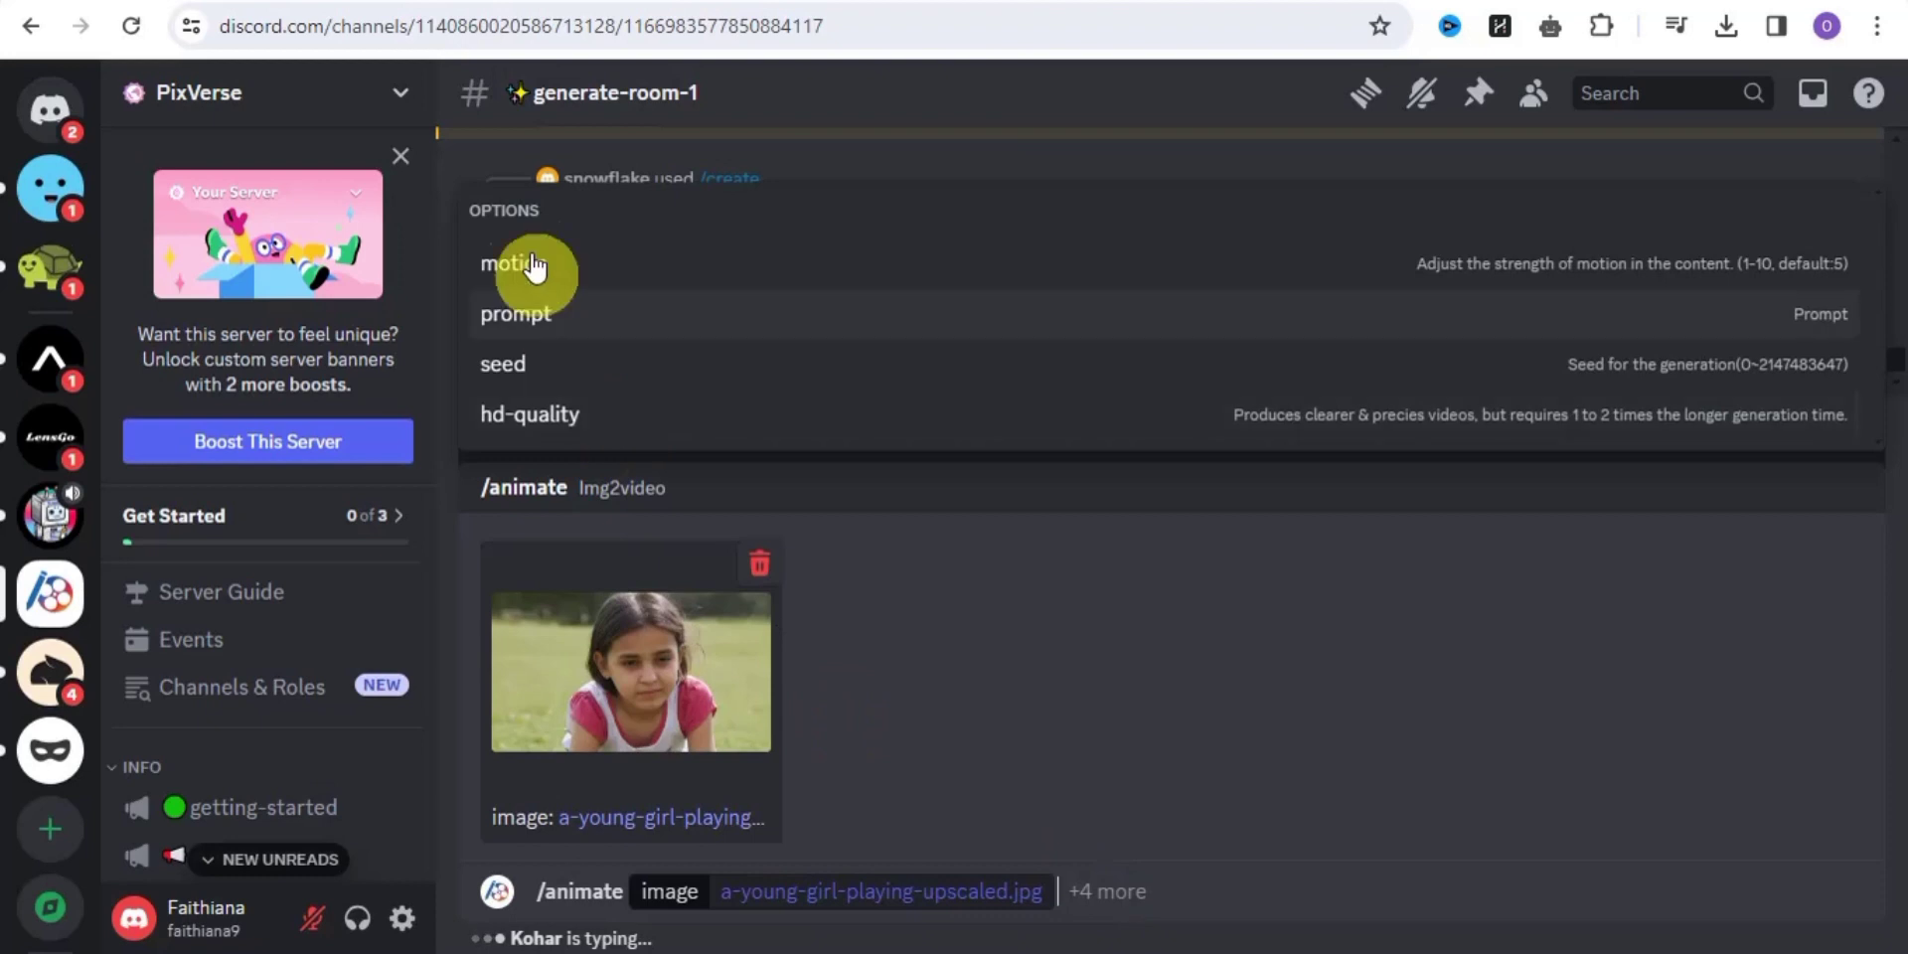
left_click(539, 416)
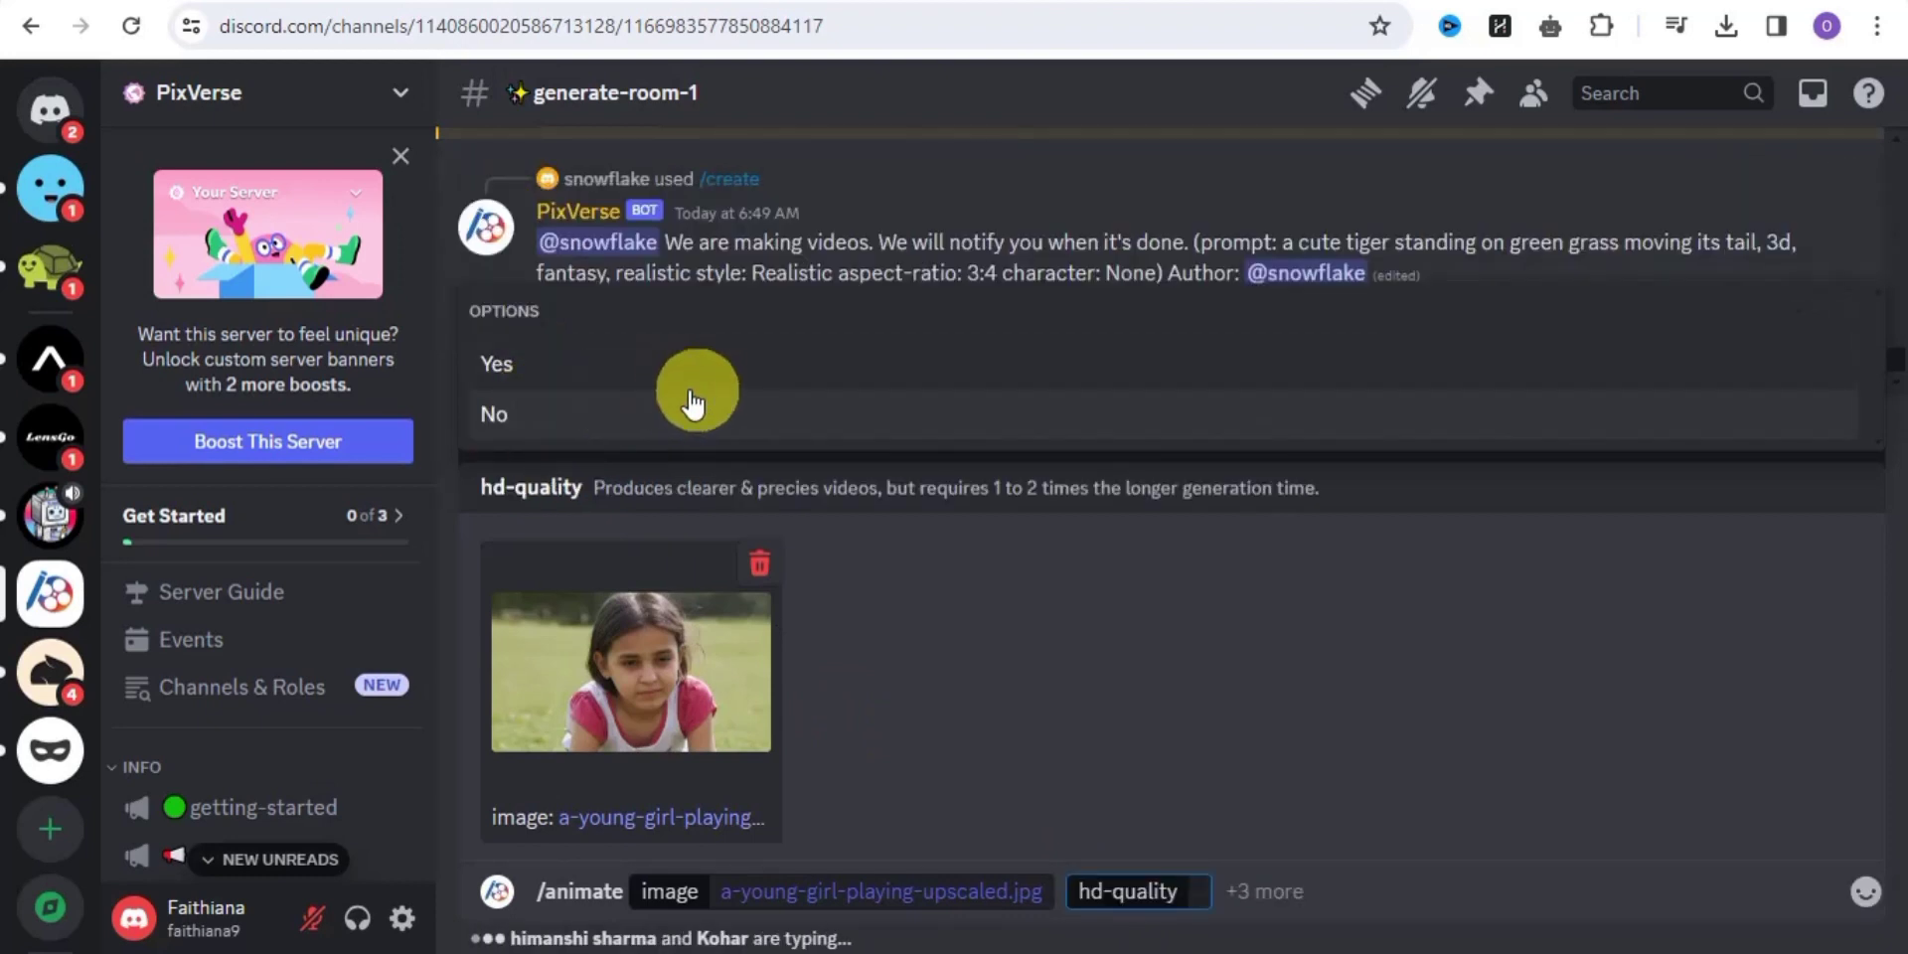
left_click(530, 364)
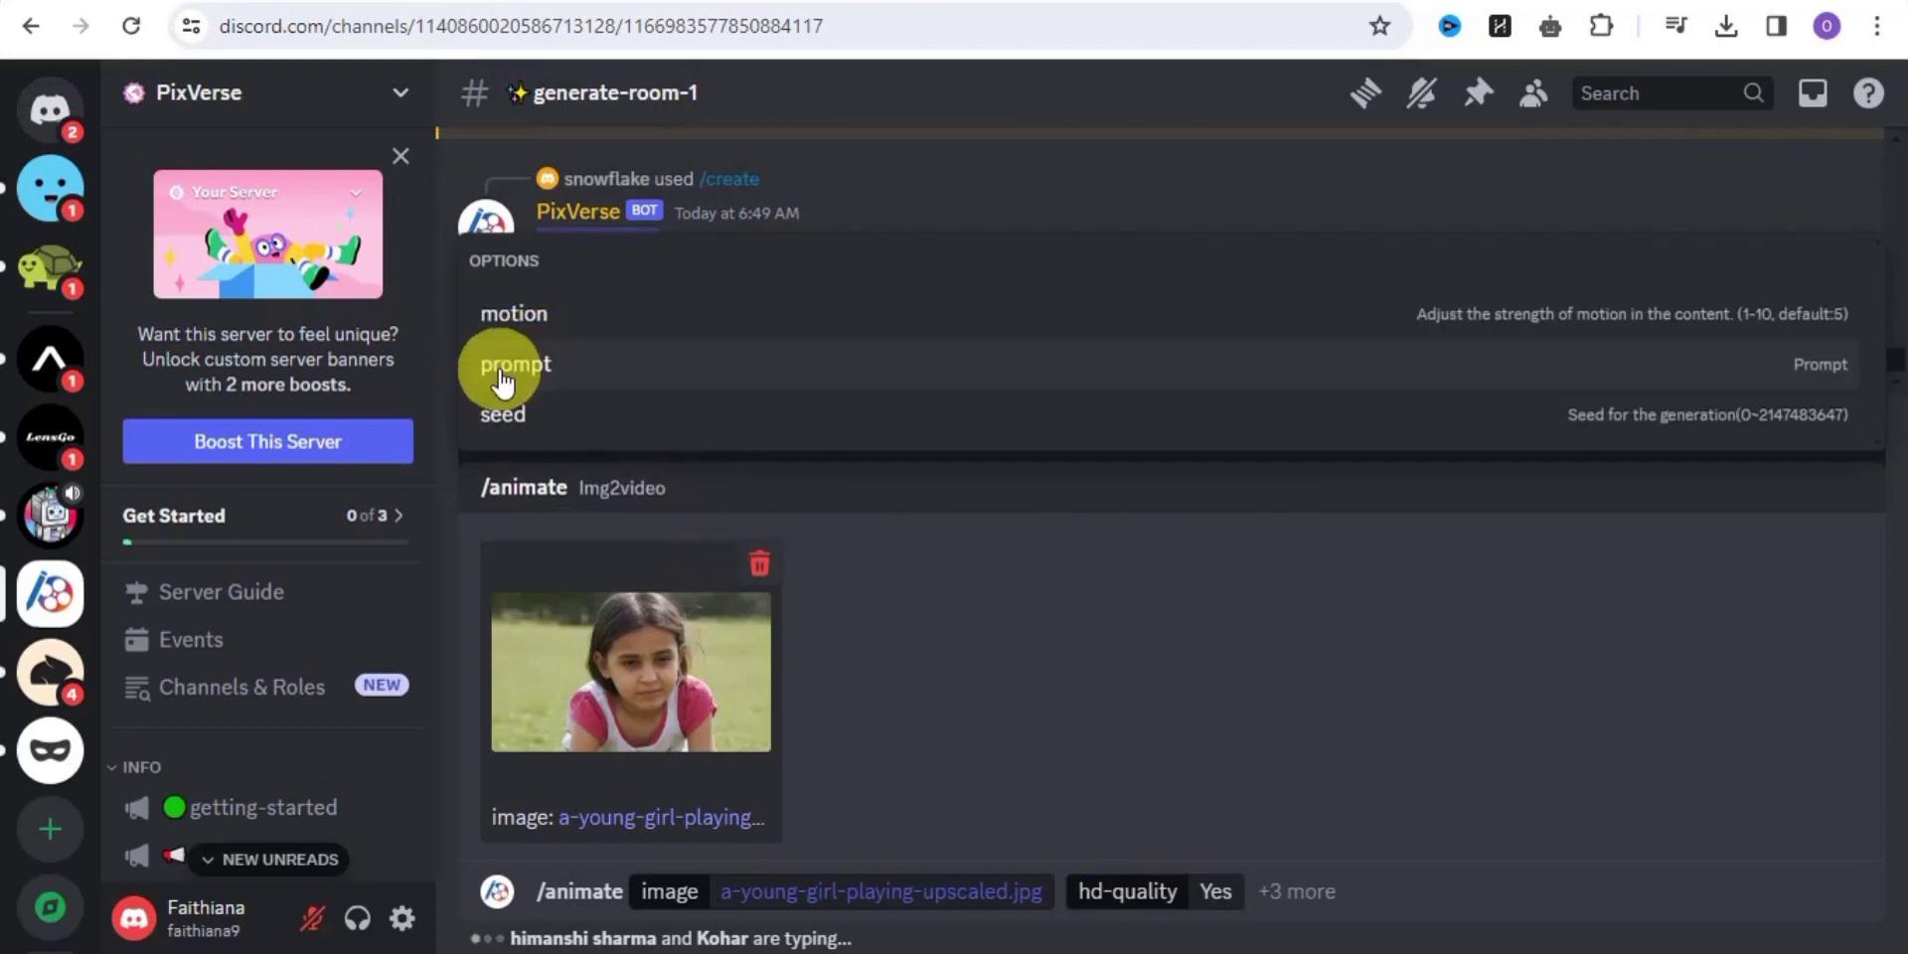
left_click(530, 363)
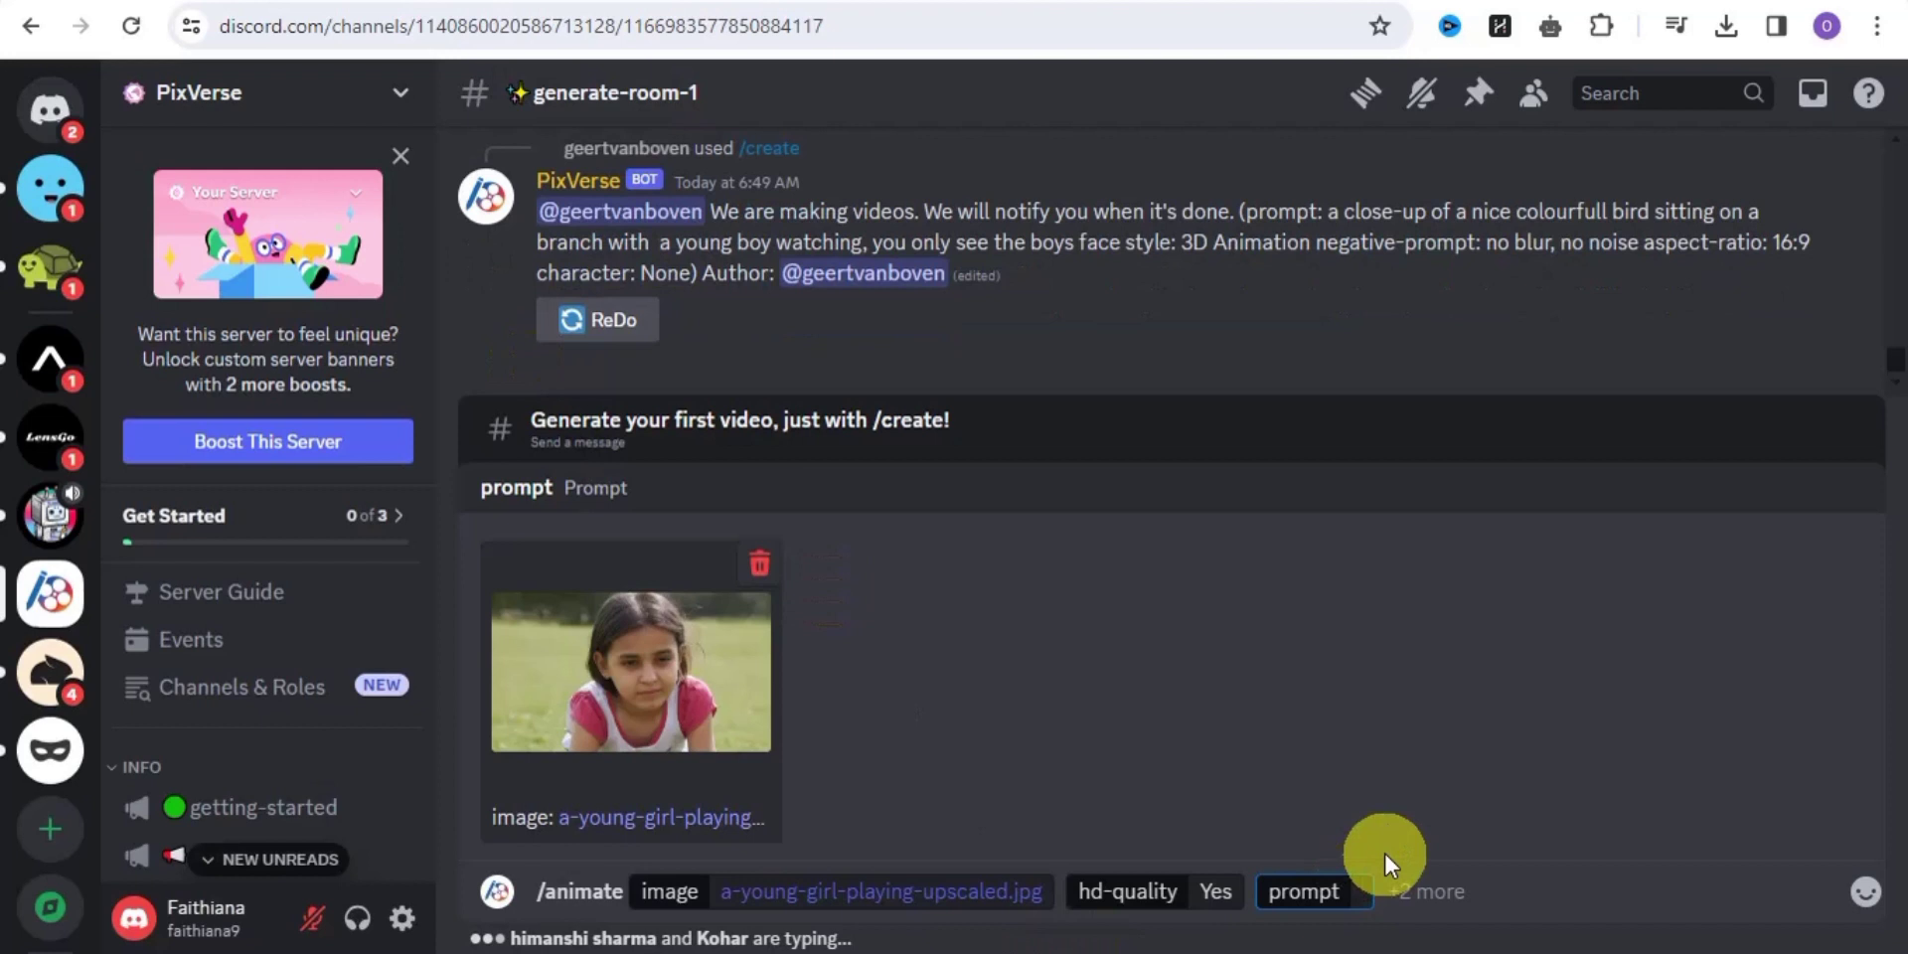
type("a young girl playing")
left_click(1680, 895)
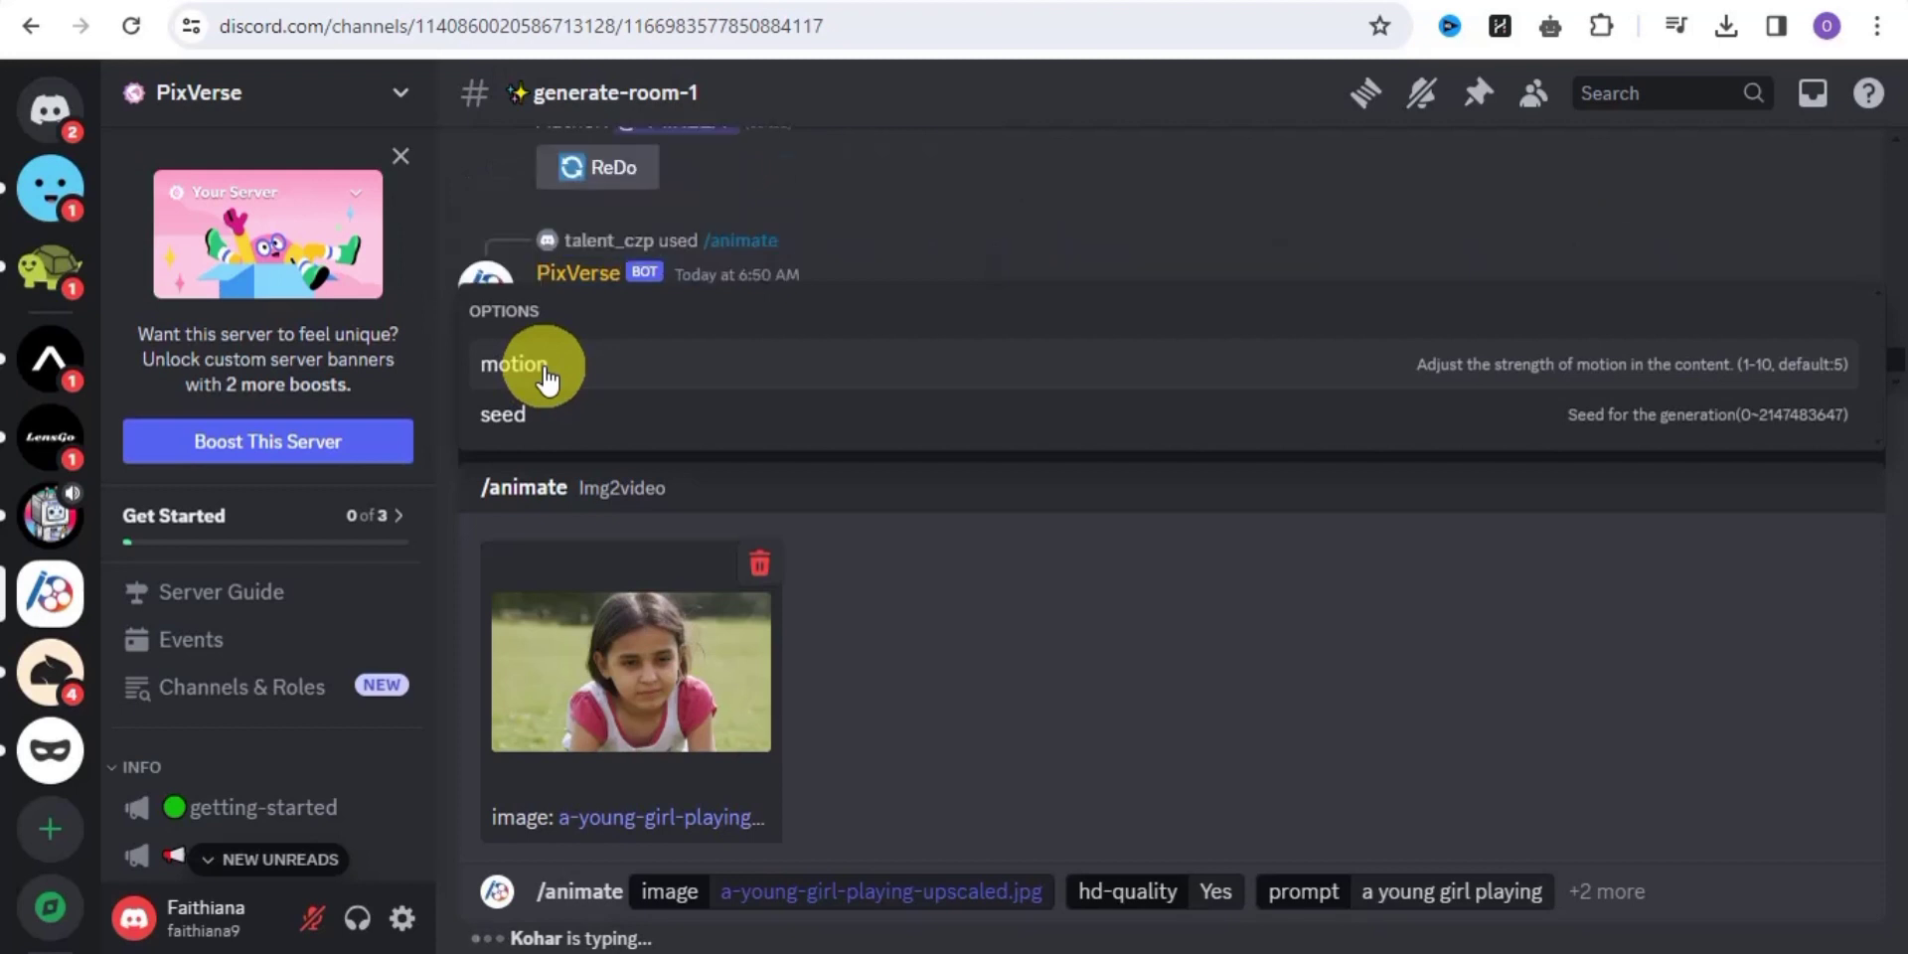
Discard the motion option and send the /animate girl request to PixVerse.
left_click(489, 360)
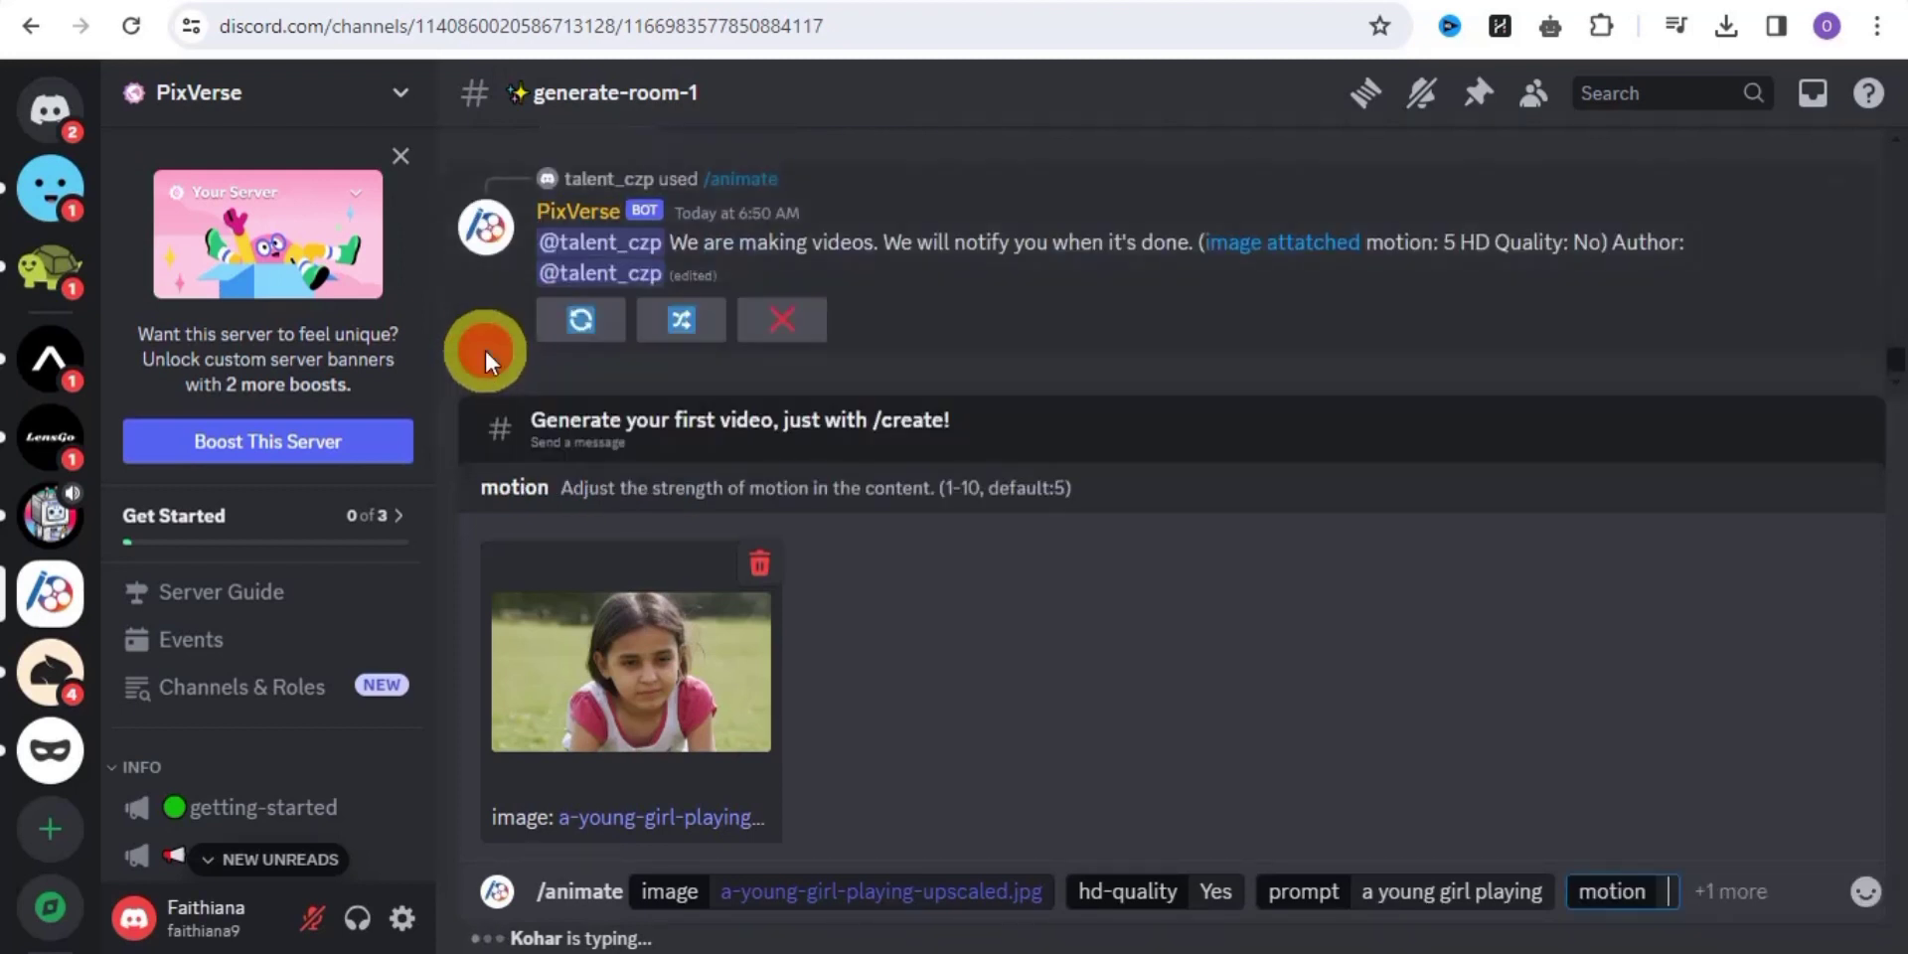
left_click(1696, 886)
left_click(1662, 890)
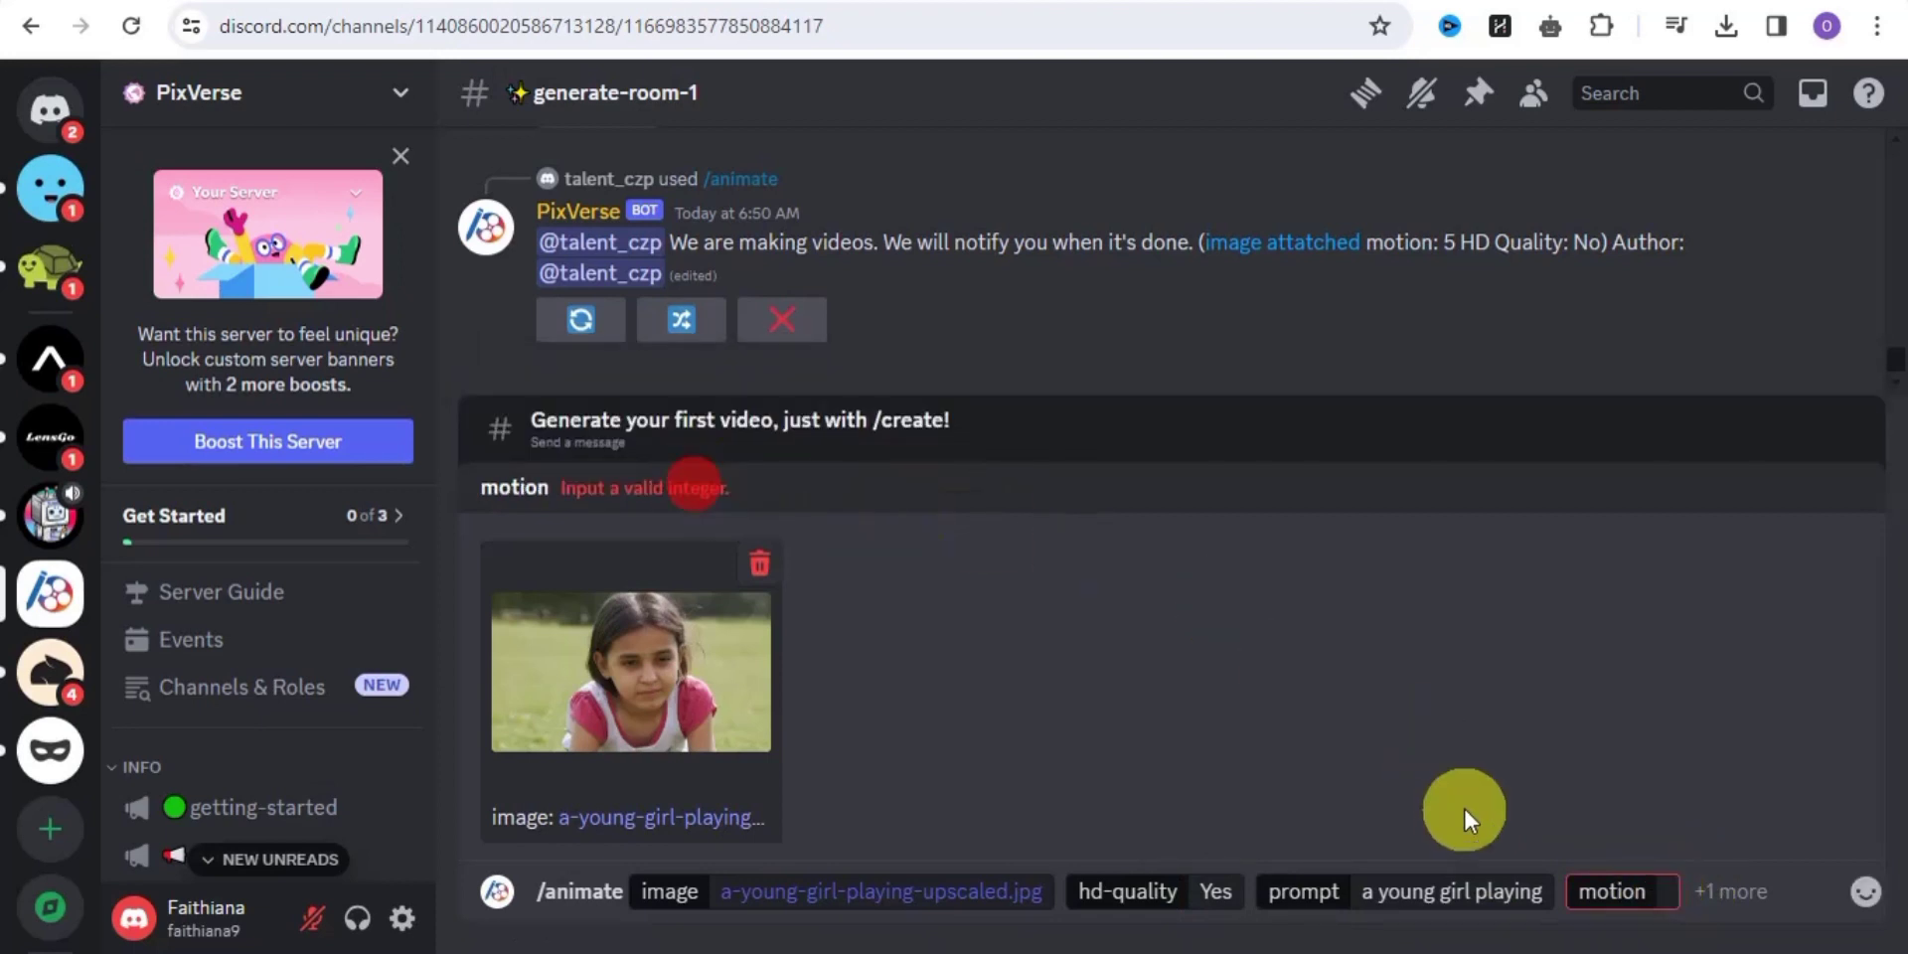
left_click(1724, 877)
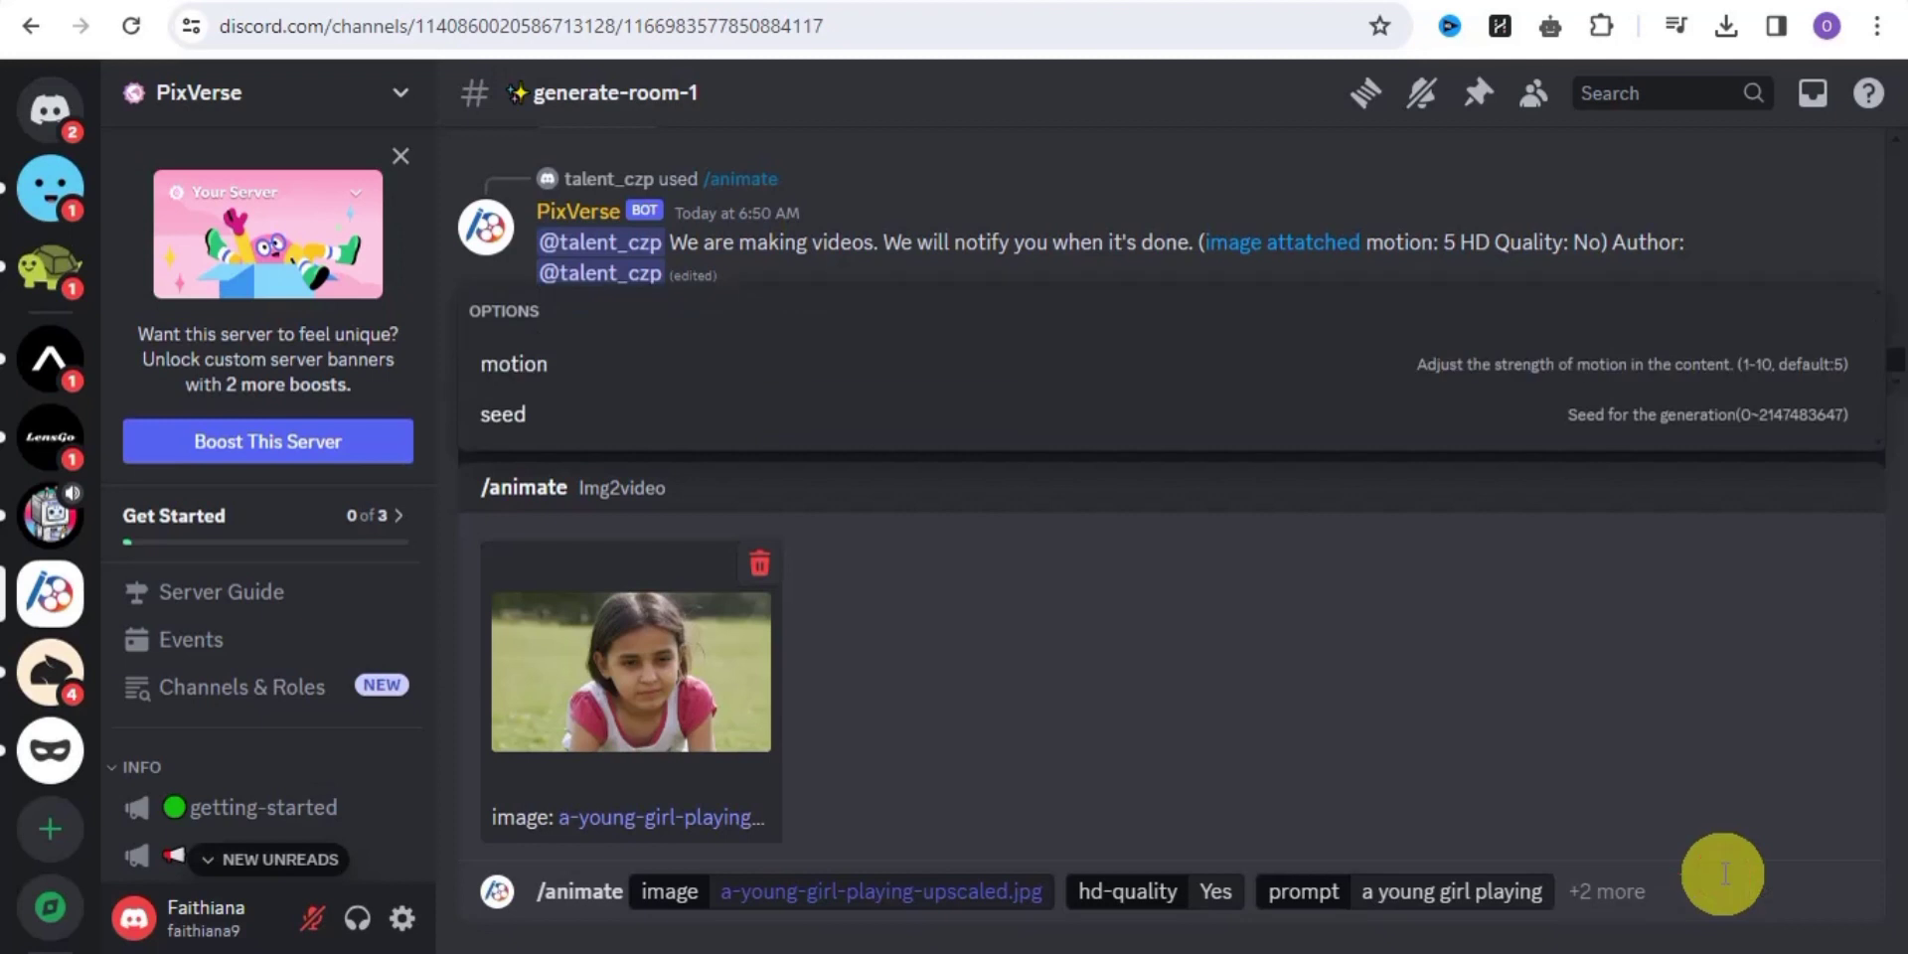
key("Return")
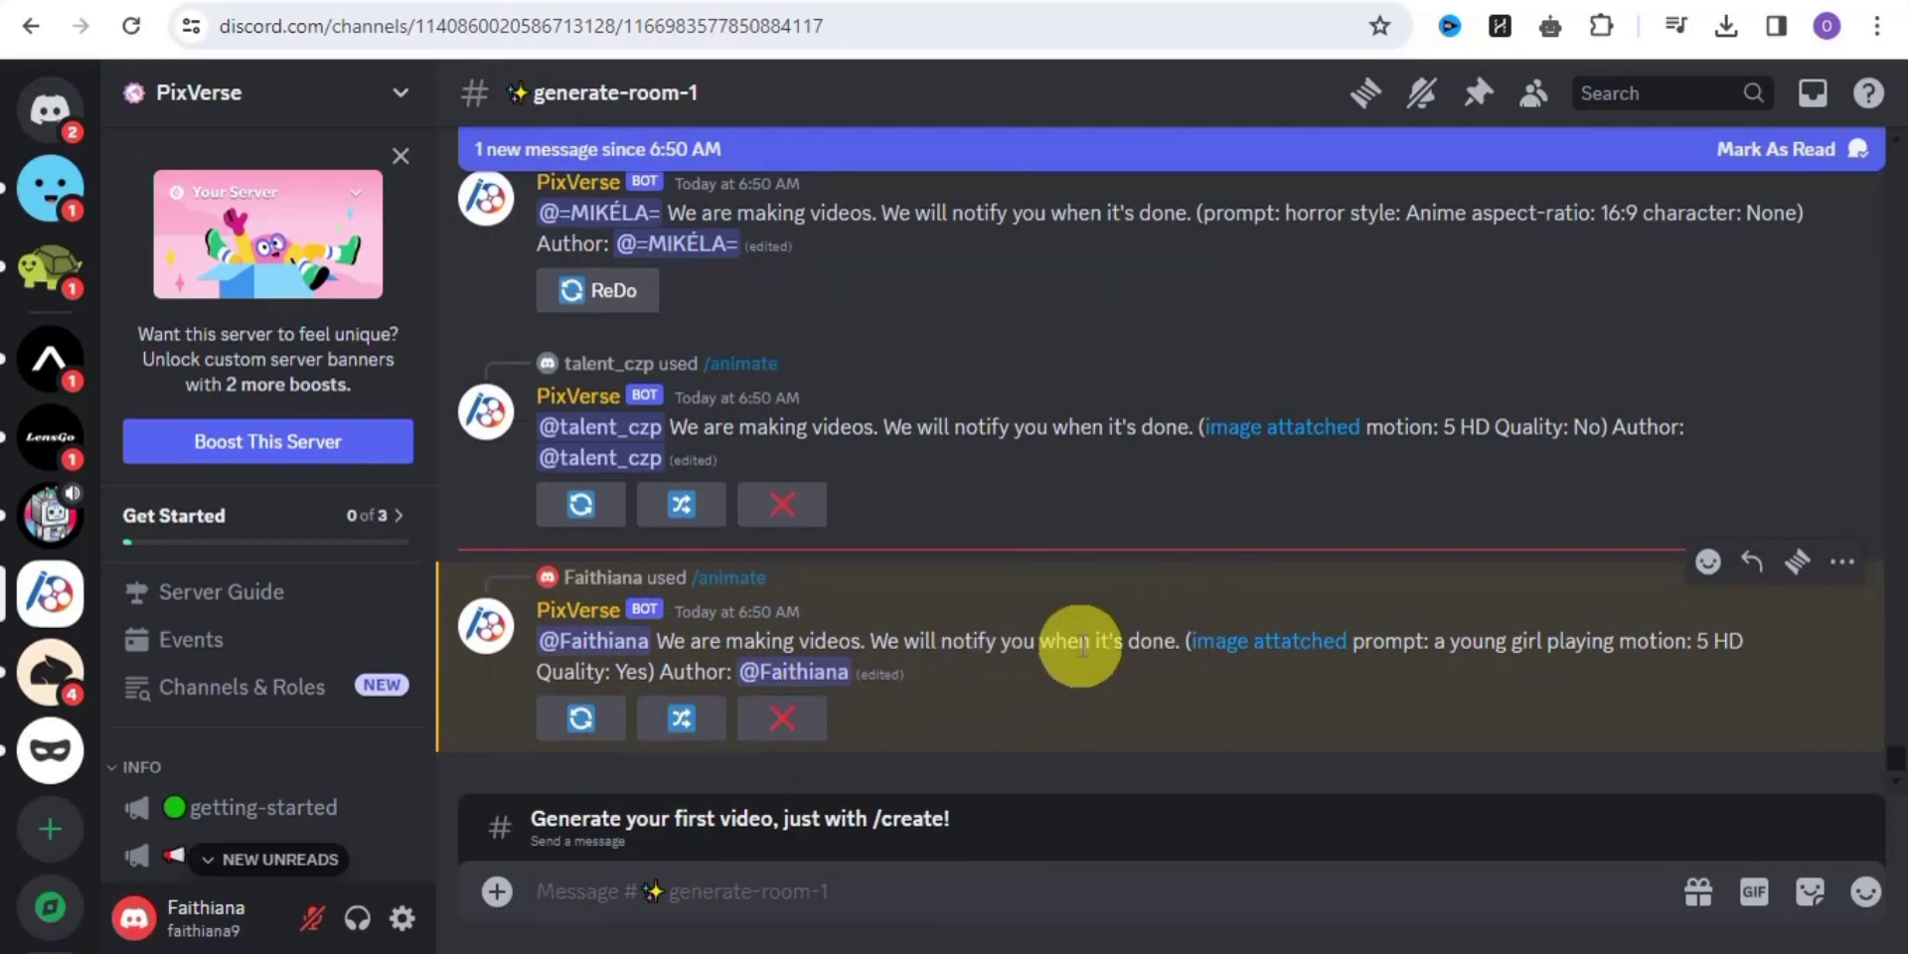
Dismiss the slash-command list and scroll to PixVerse's four violin-musician videos.
left_click(879, 897)
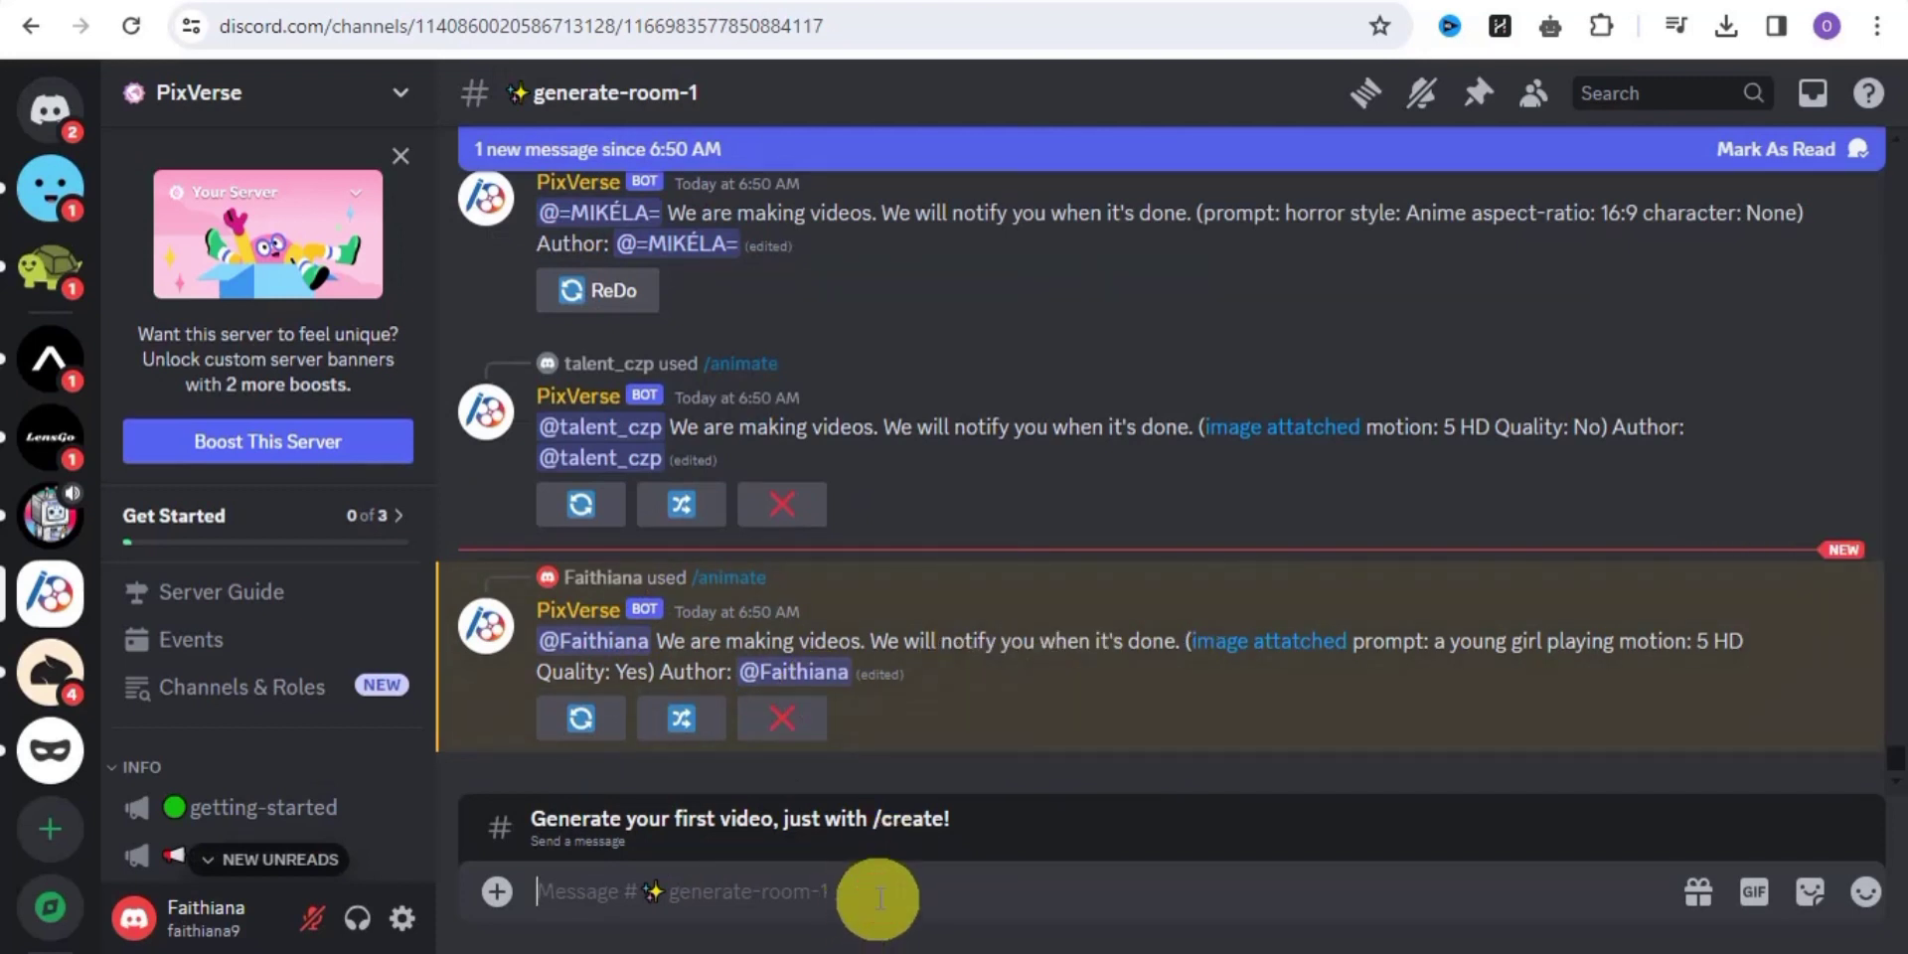
type("/")
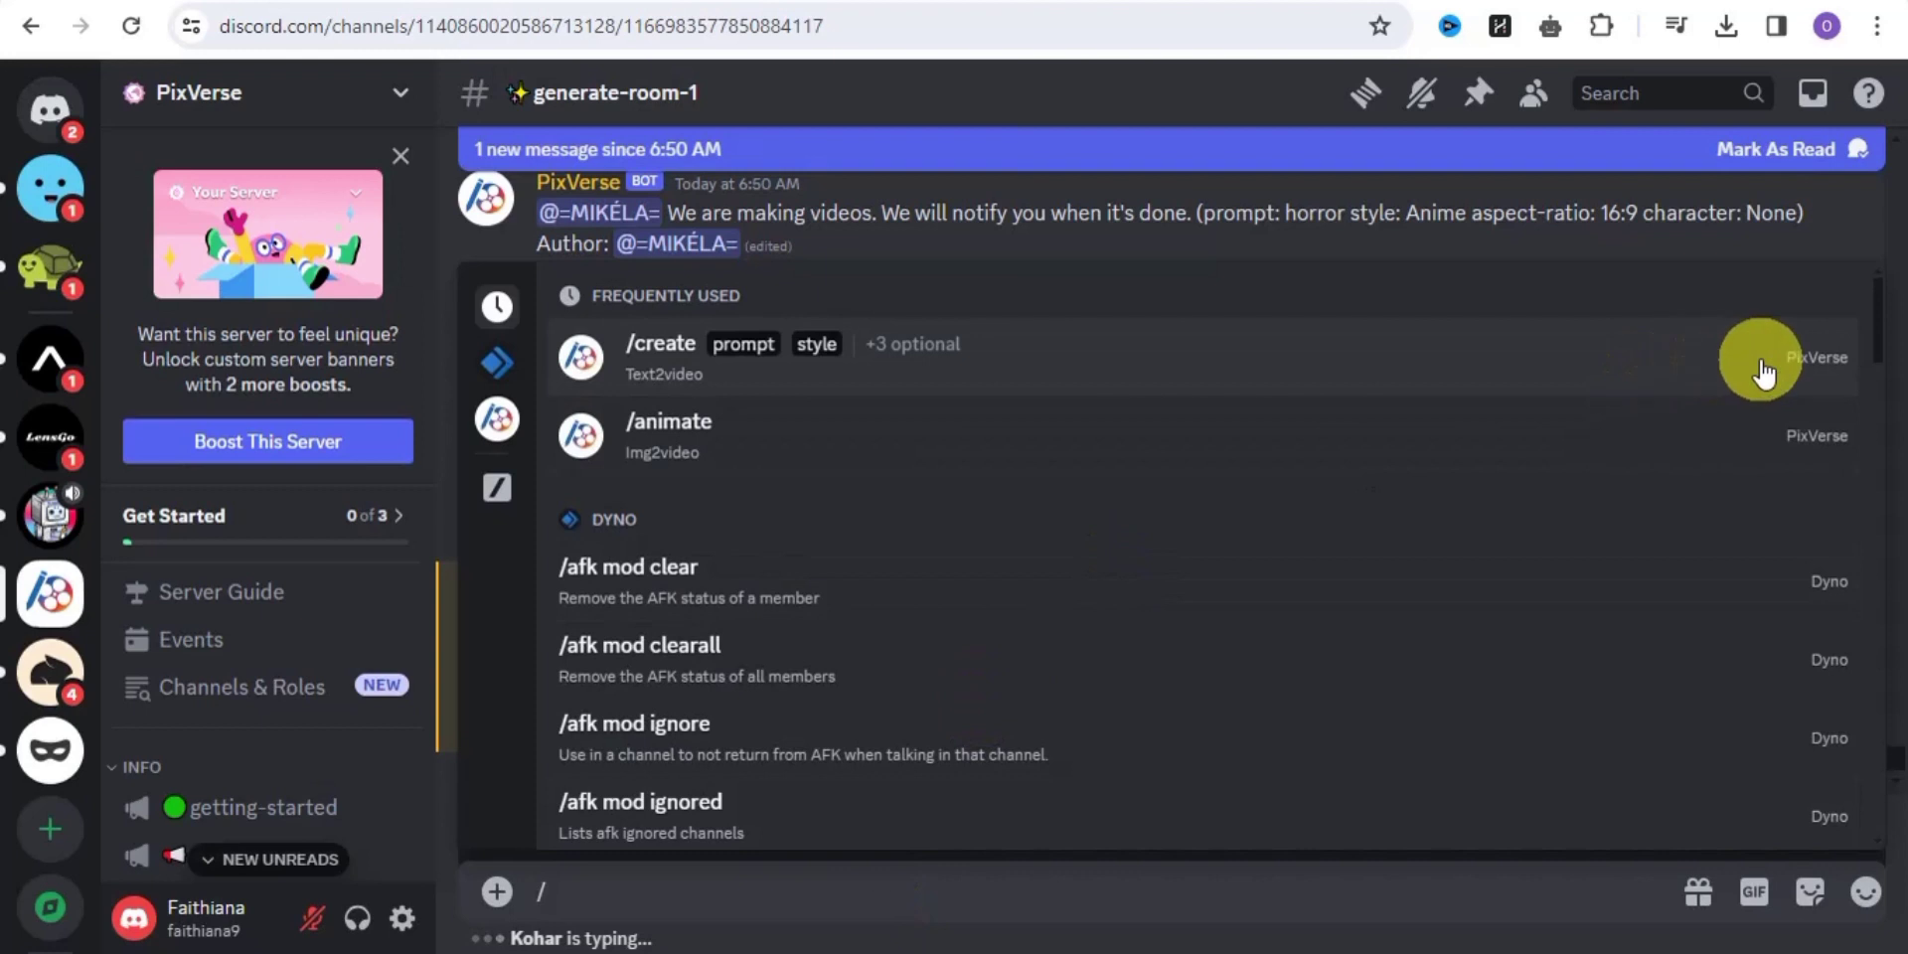
left_click_drag(1881, 310, 1891, 654)
scroll(1887, 652, "down", 2)
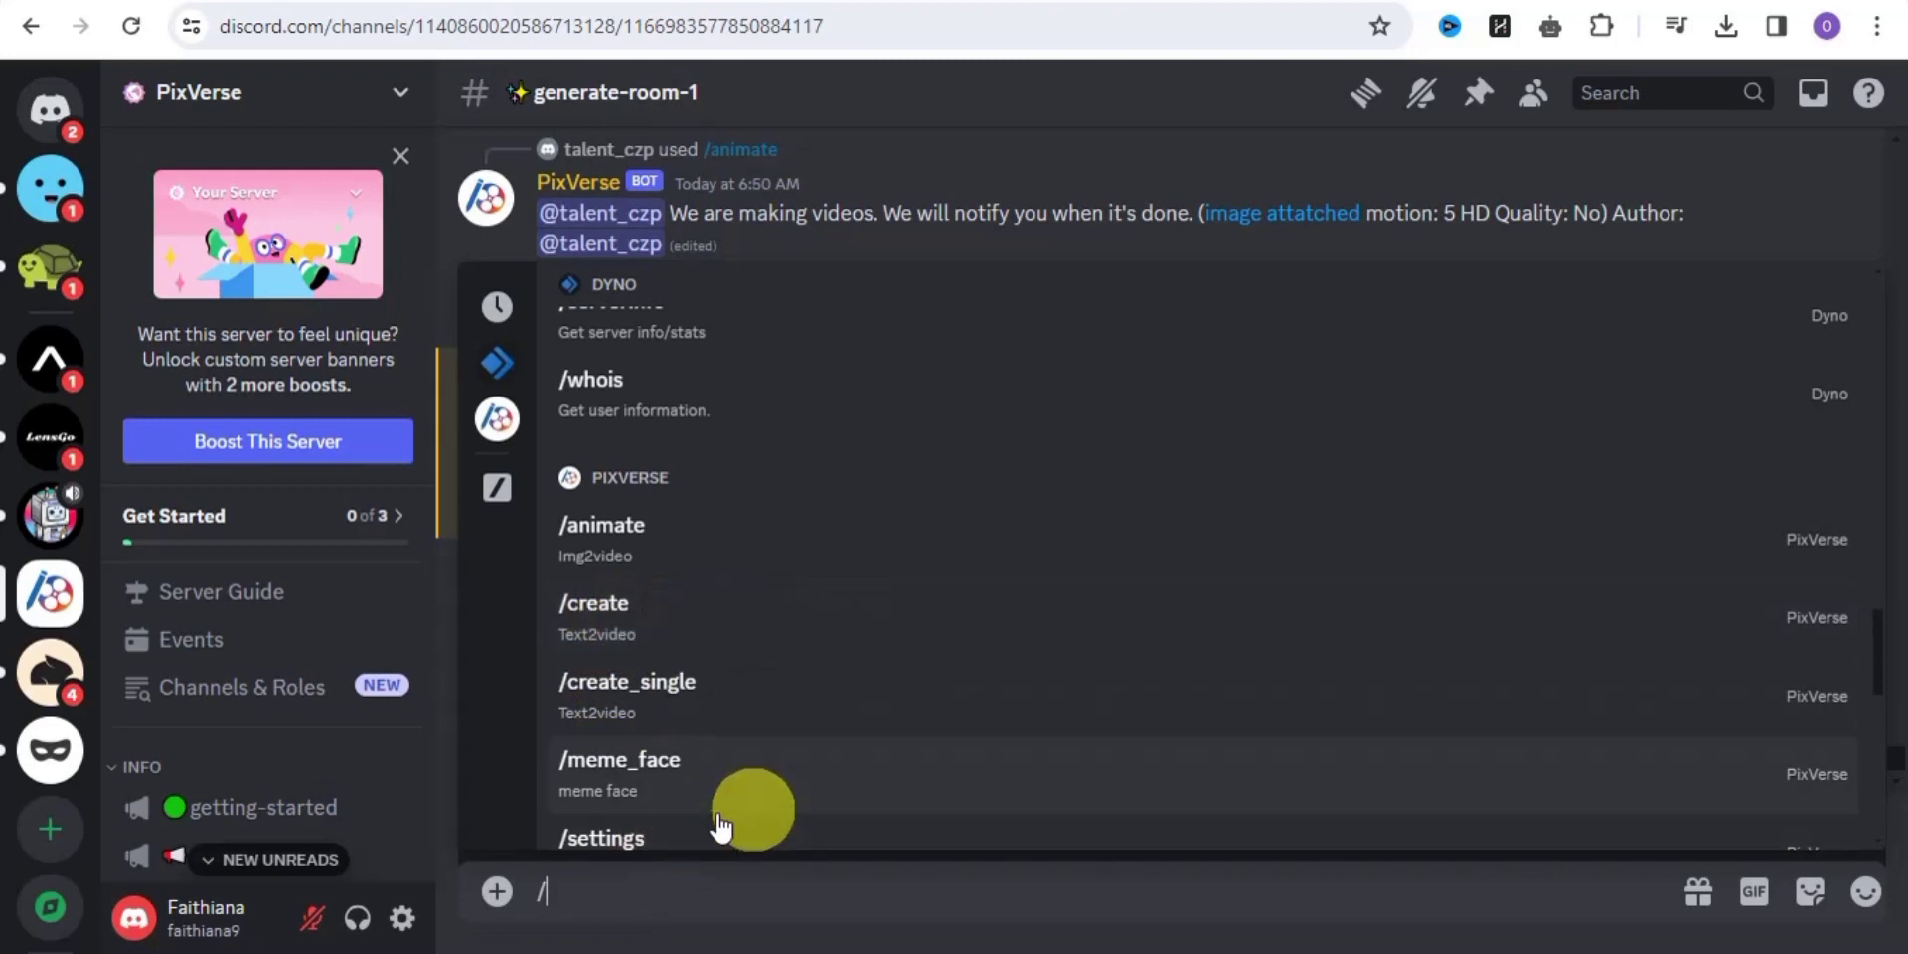
key("BackSpace")
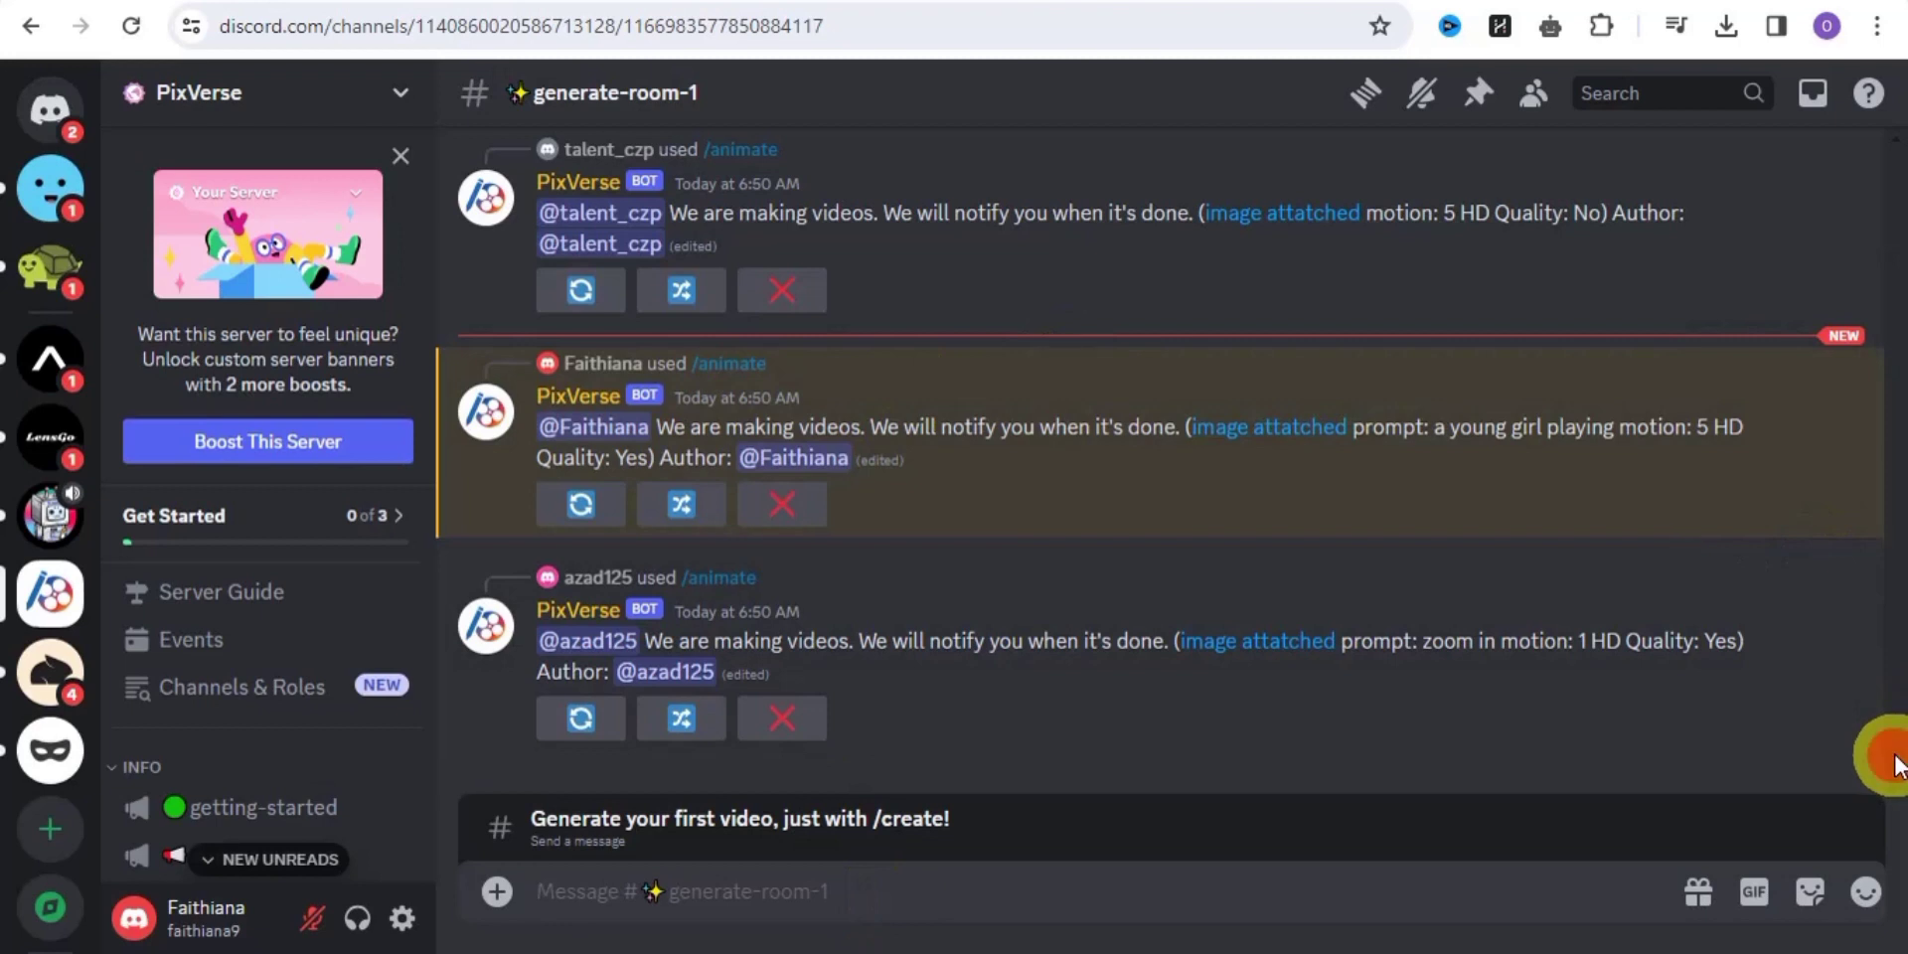
scroll(1893, 766, "up", 15)
scroll(1893, 721, "down", 15)
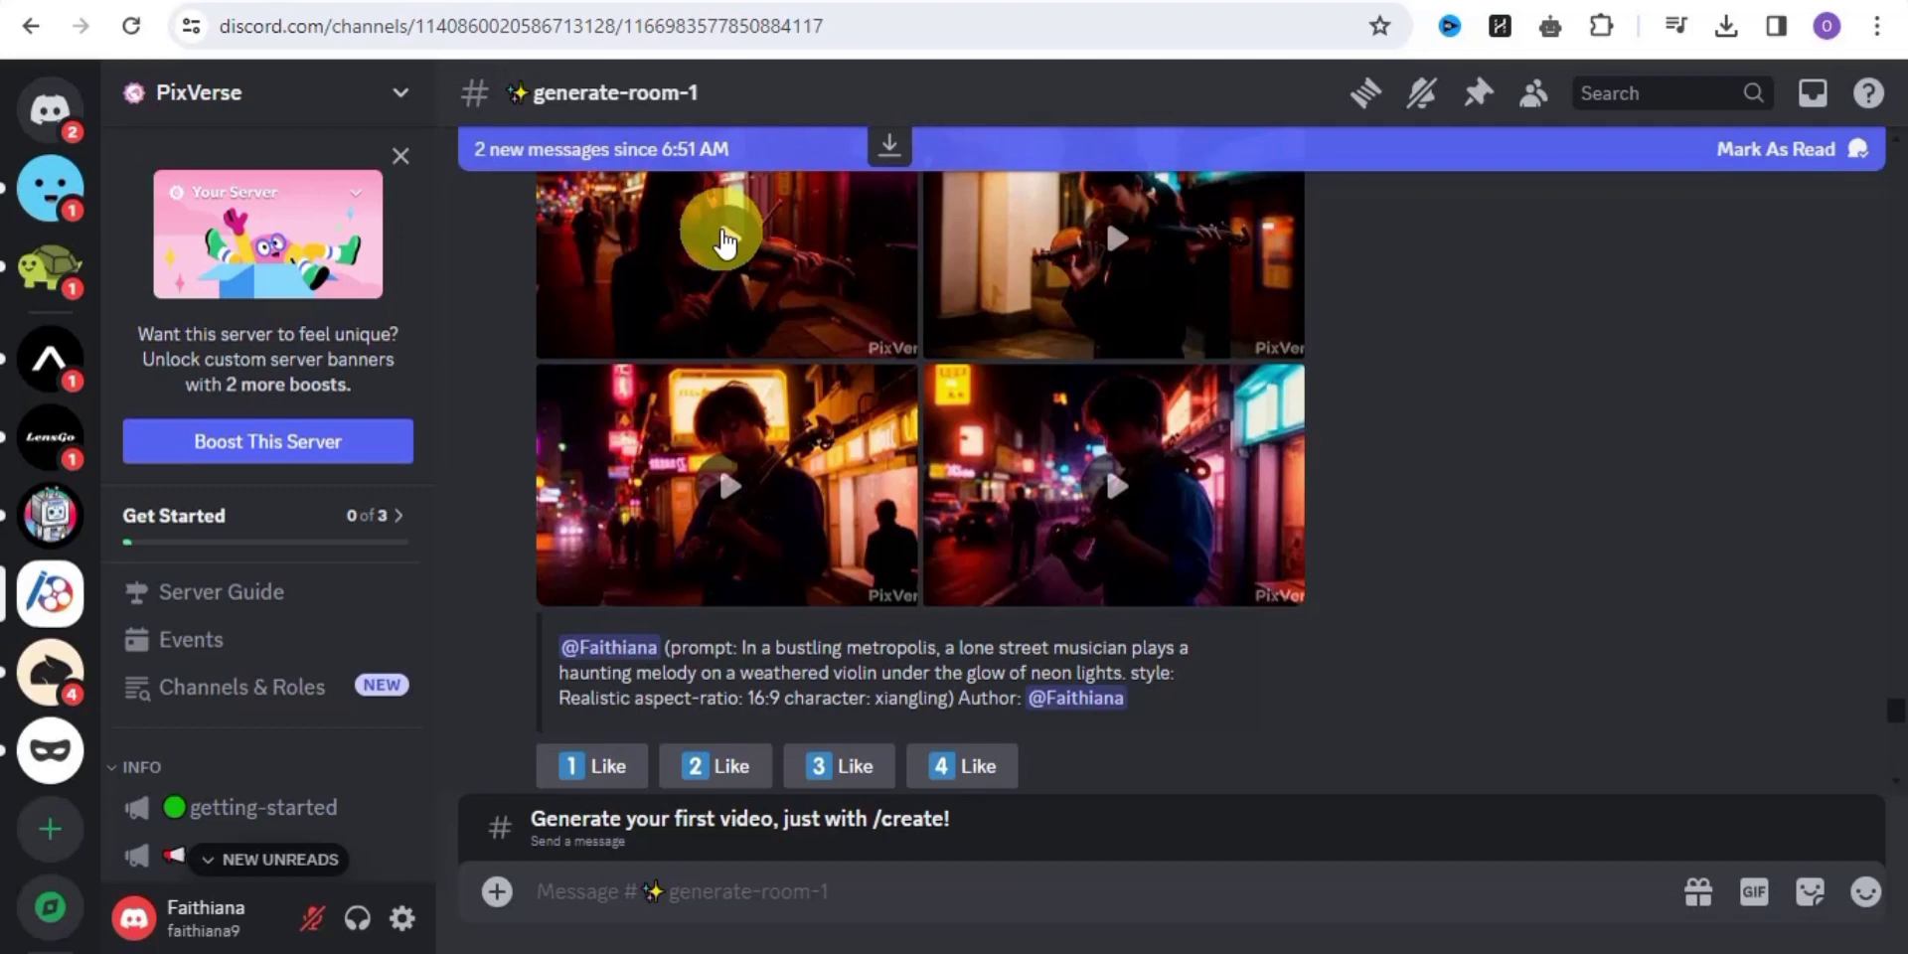
Preview the top-left violin video enlarged and step to the next one.
left_click(792, 242)
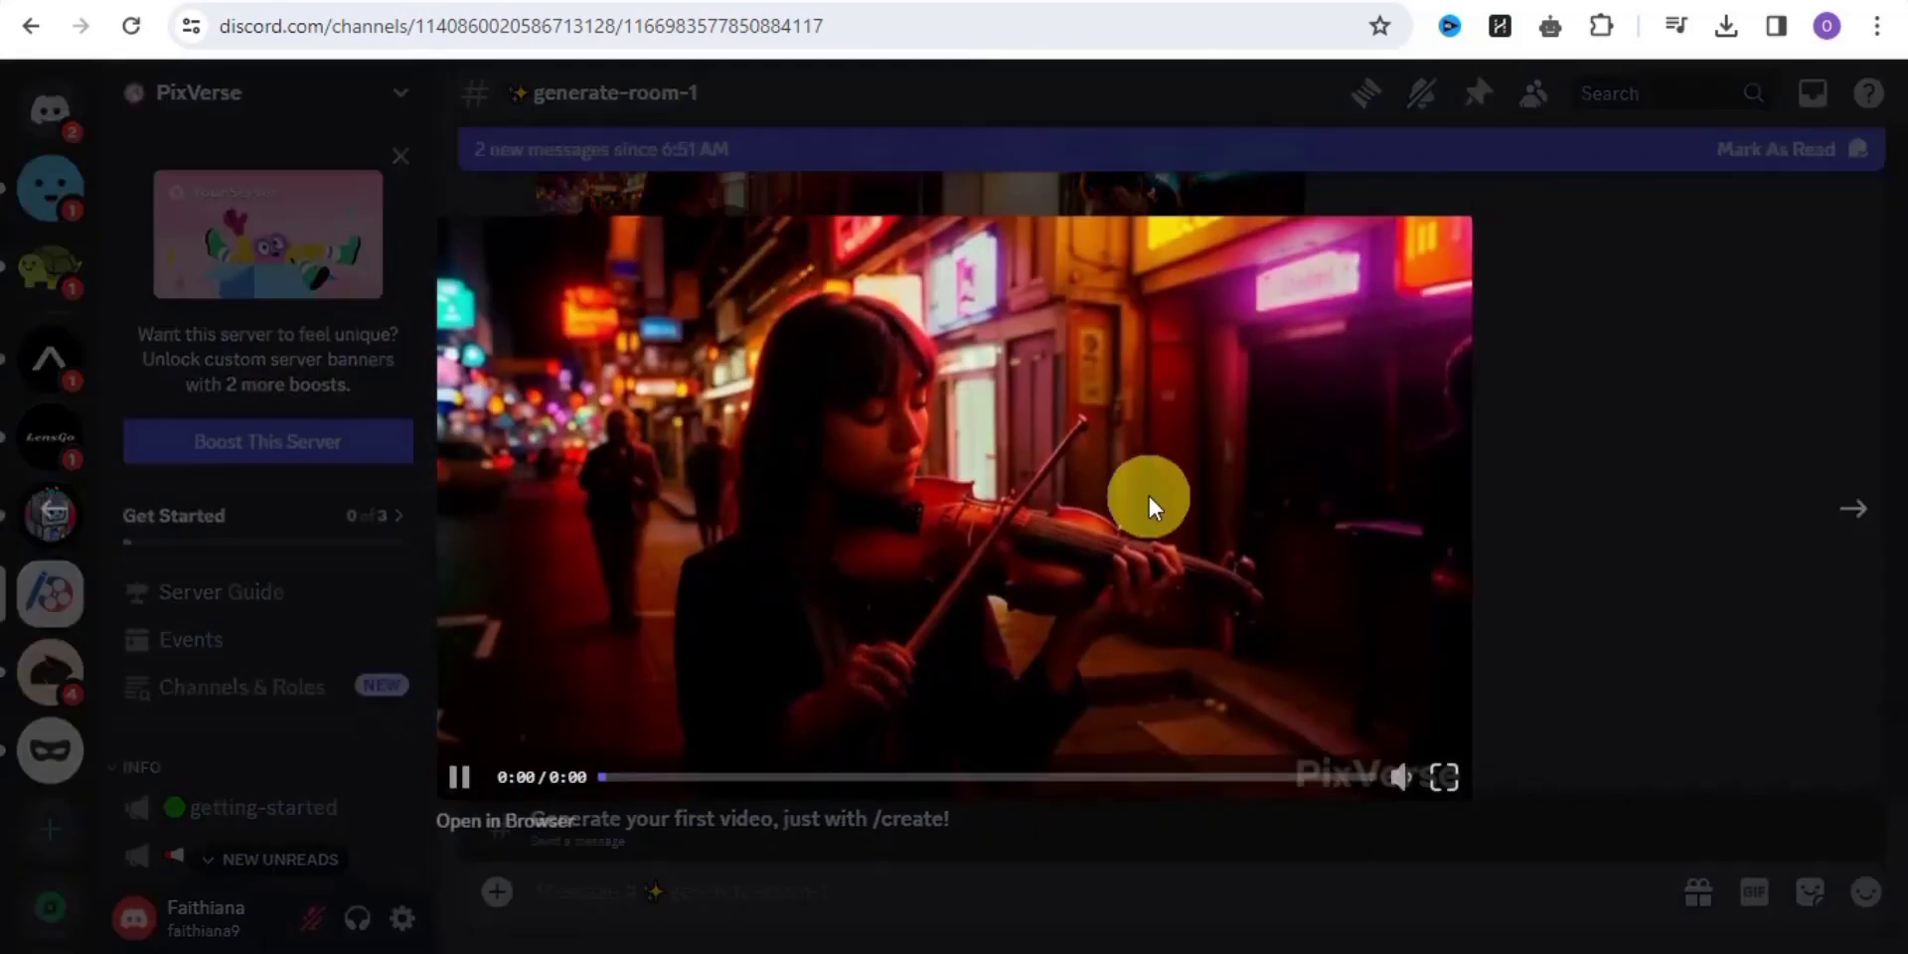
left_click(1873, 519)
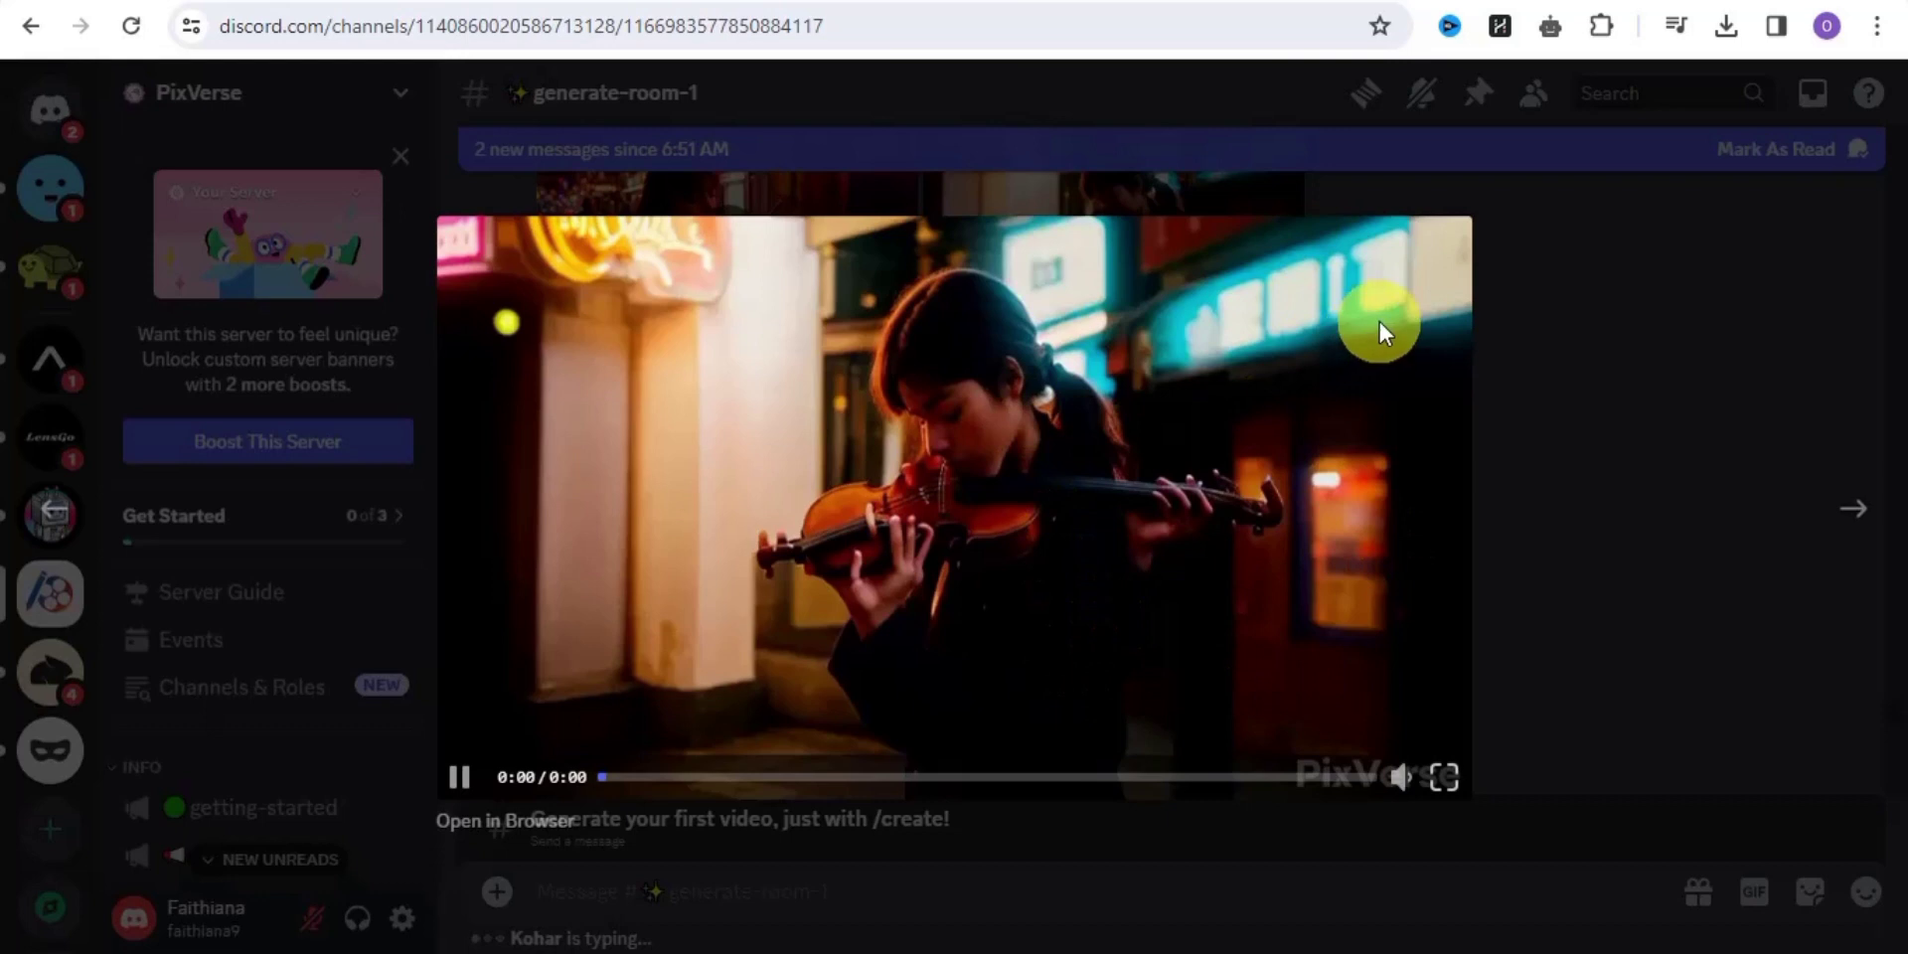
left_click(1619, 456)
Download the bottom-right violin musician video, then scroll up to the girl animation.
mouse_move(1277, 393)
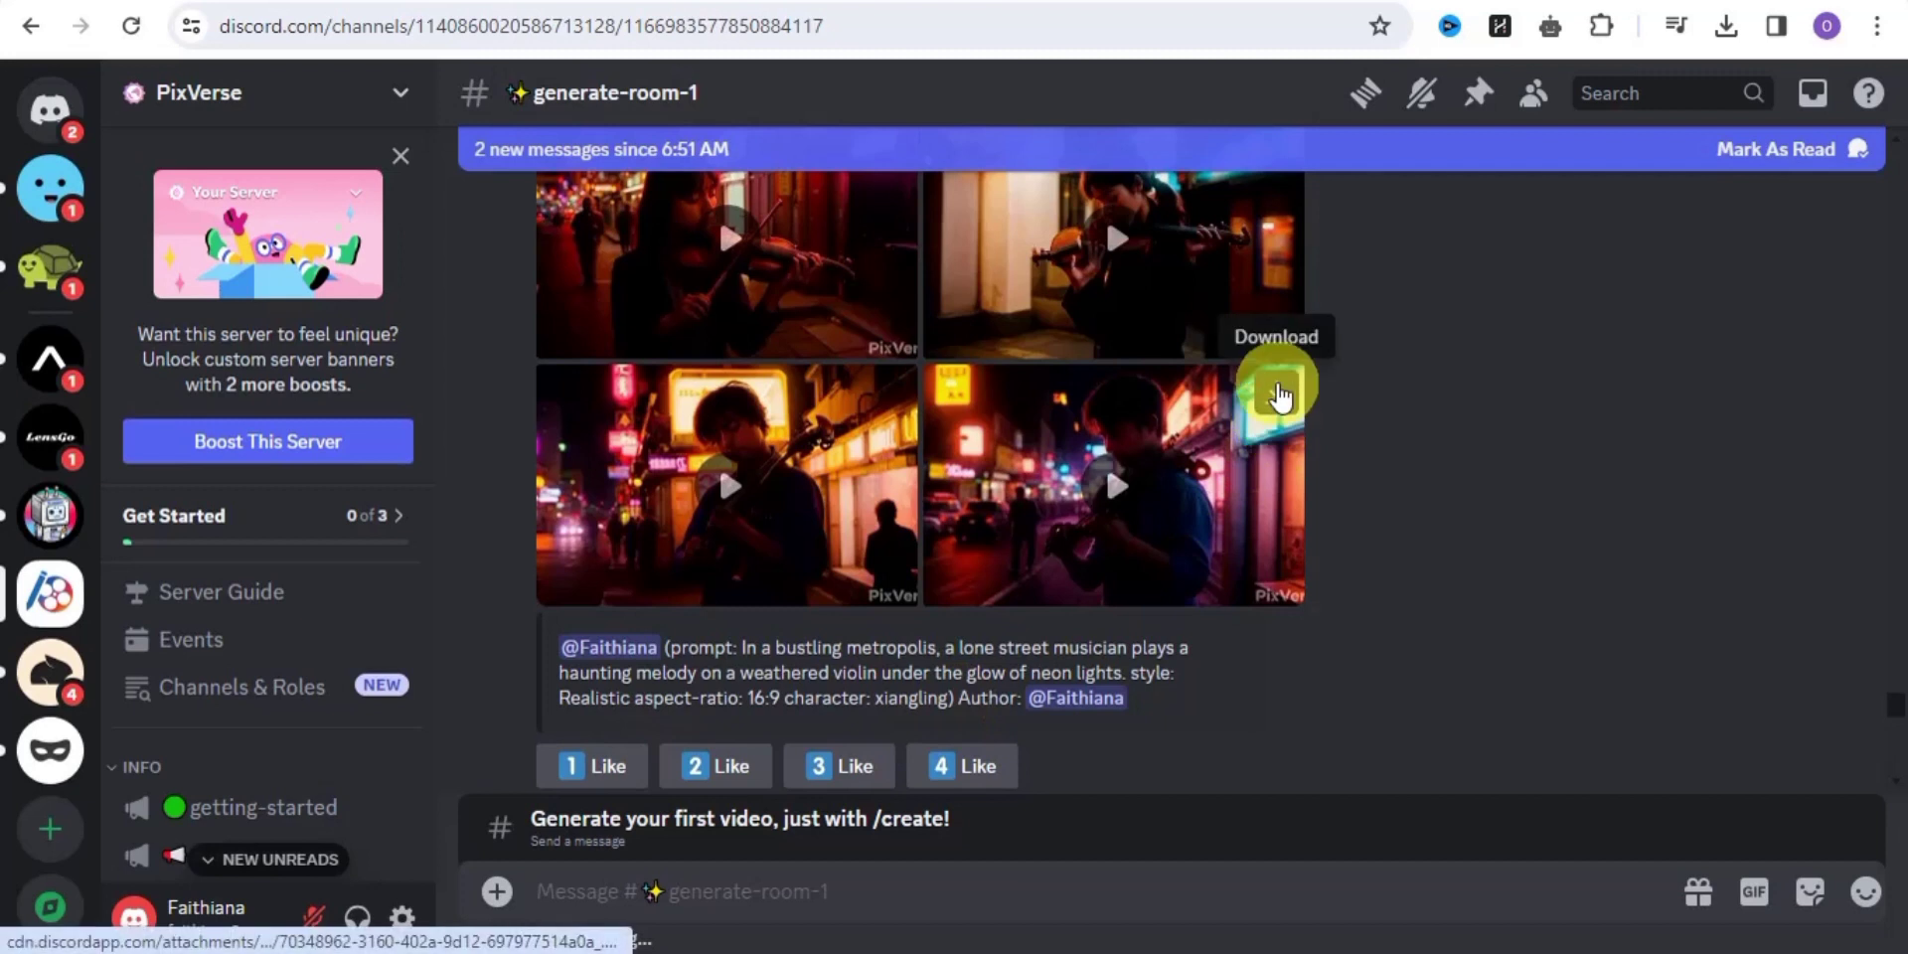
left_click(1277, 394)
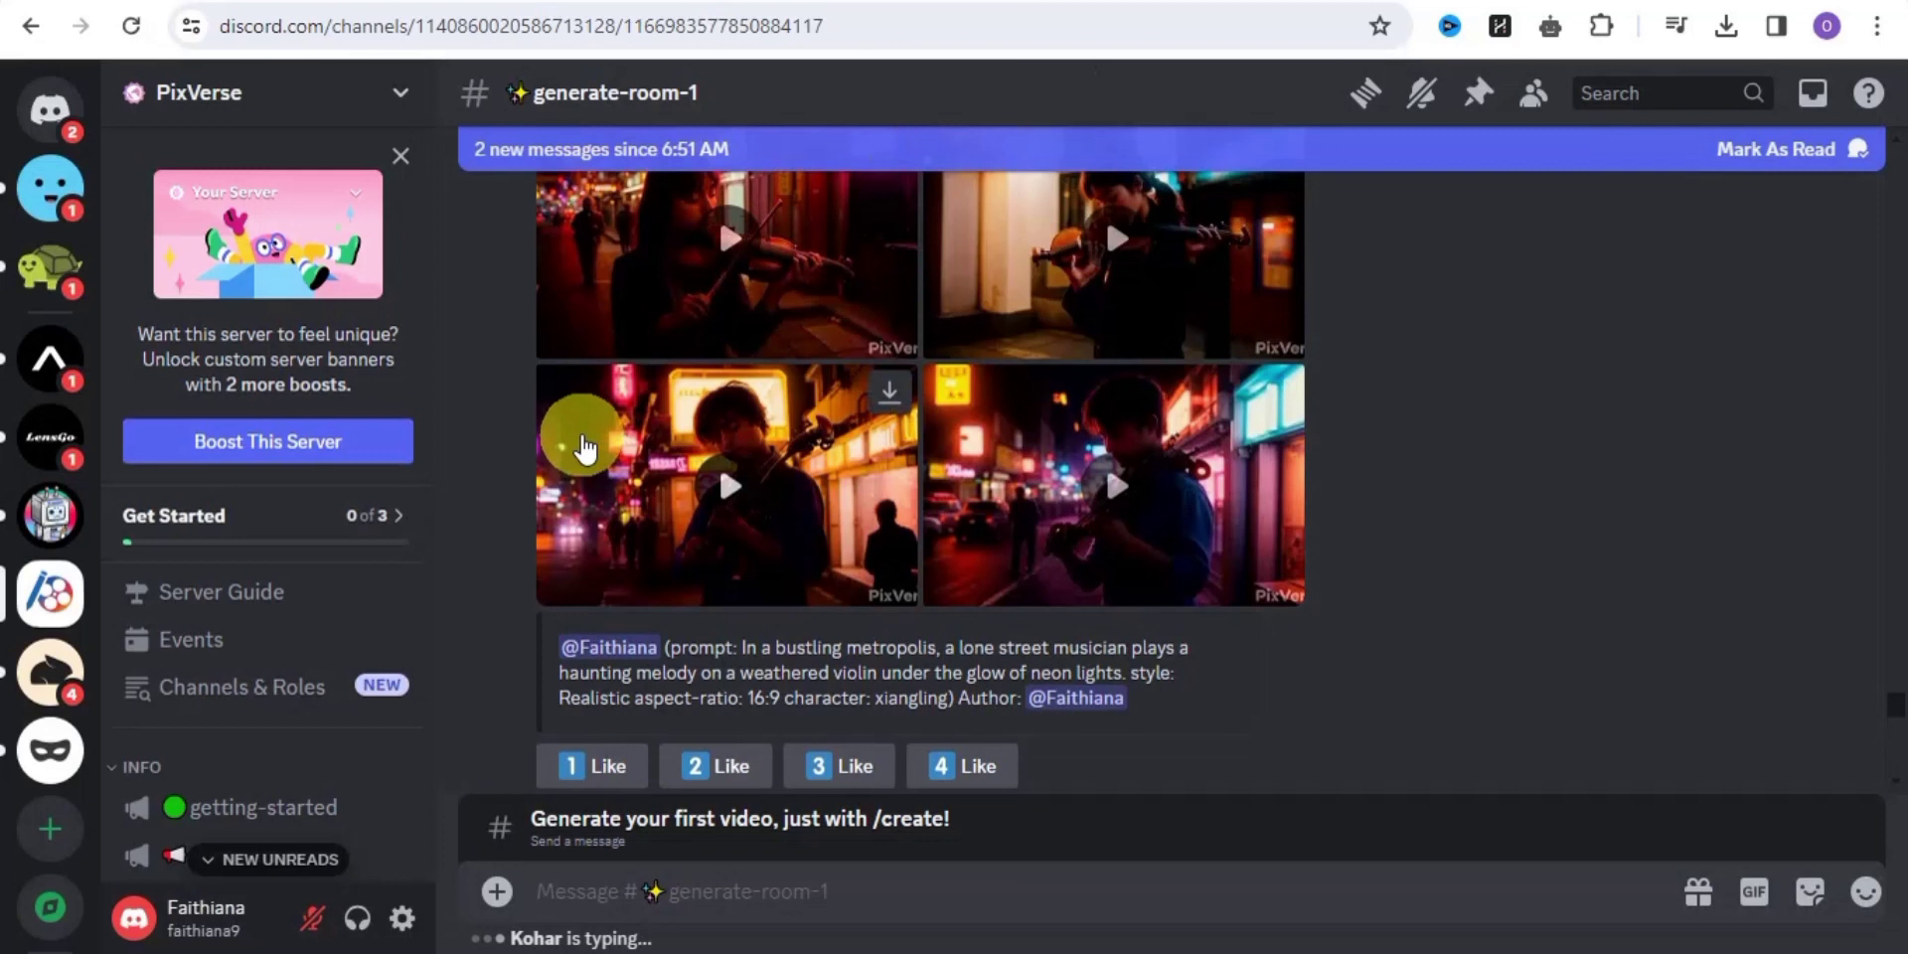
mouse_move(1135, 328)
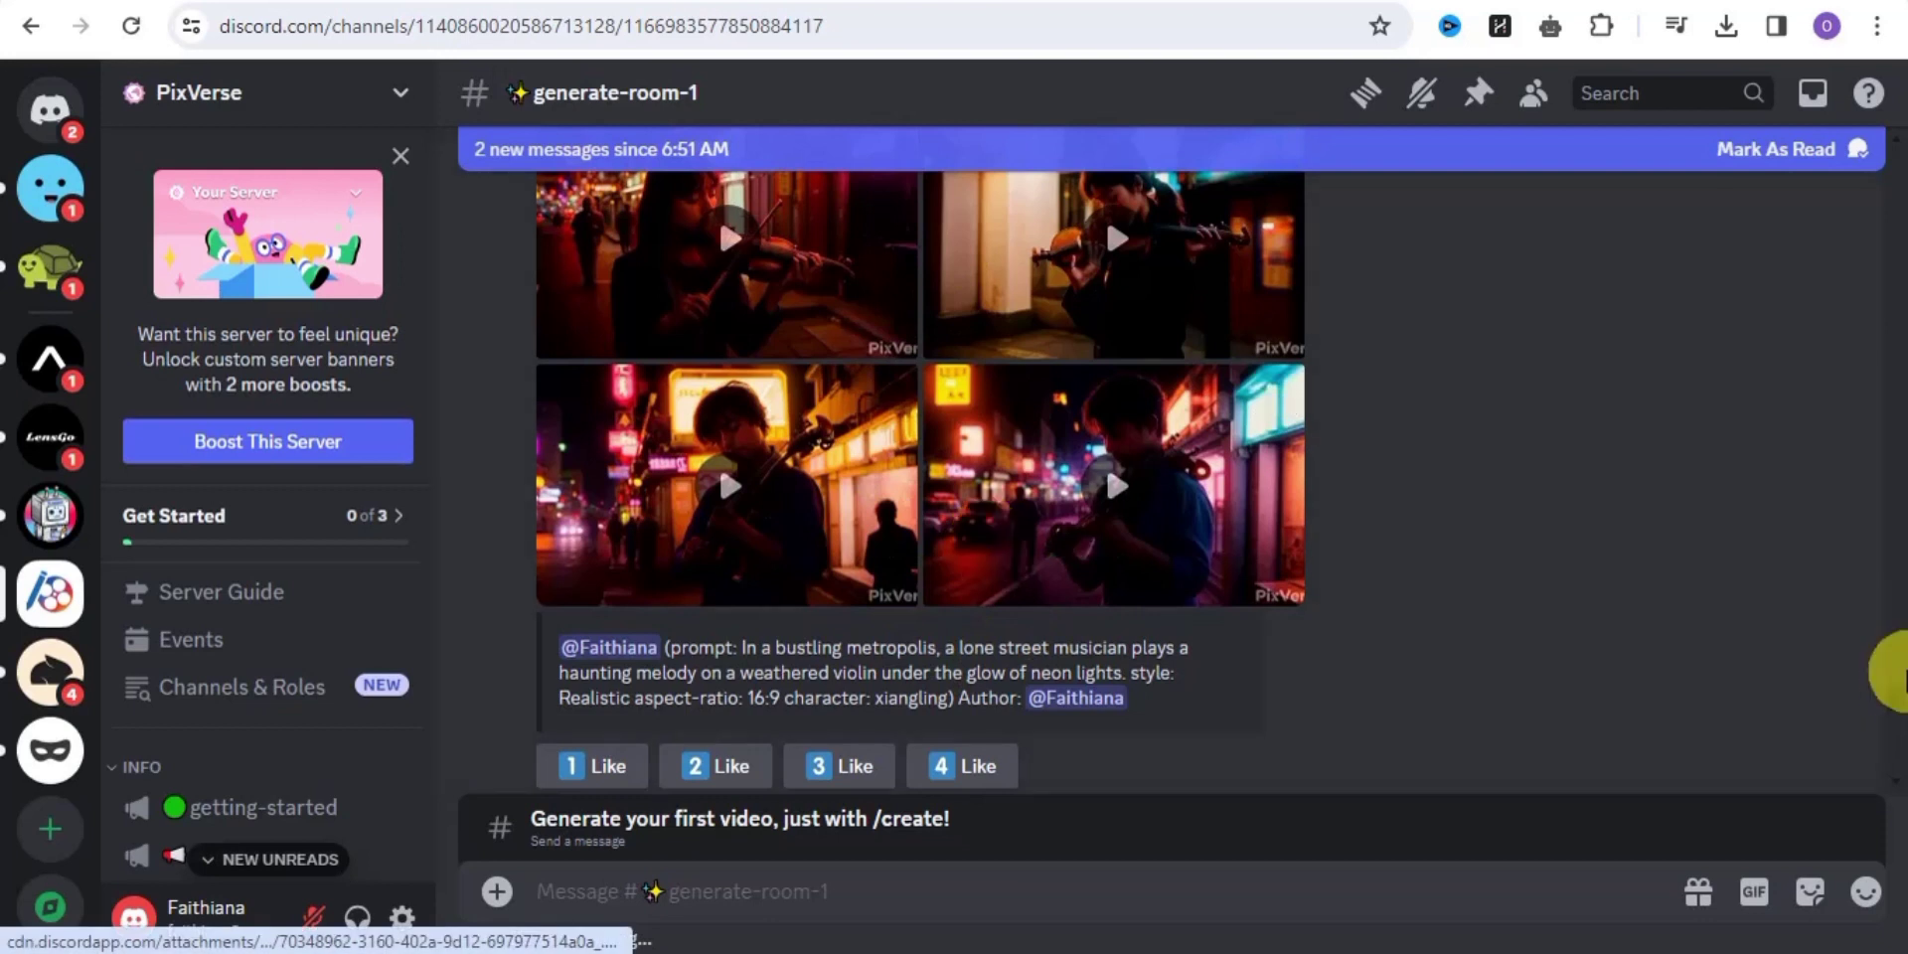
scroll(1900, 686, "up", 10)
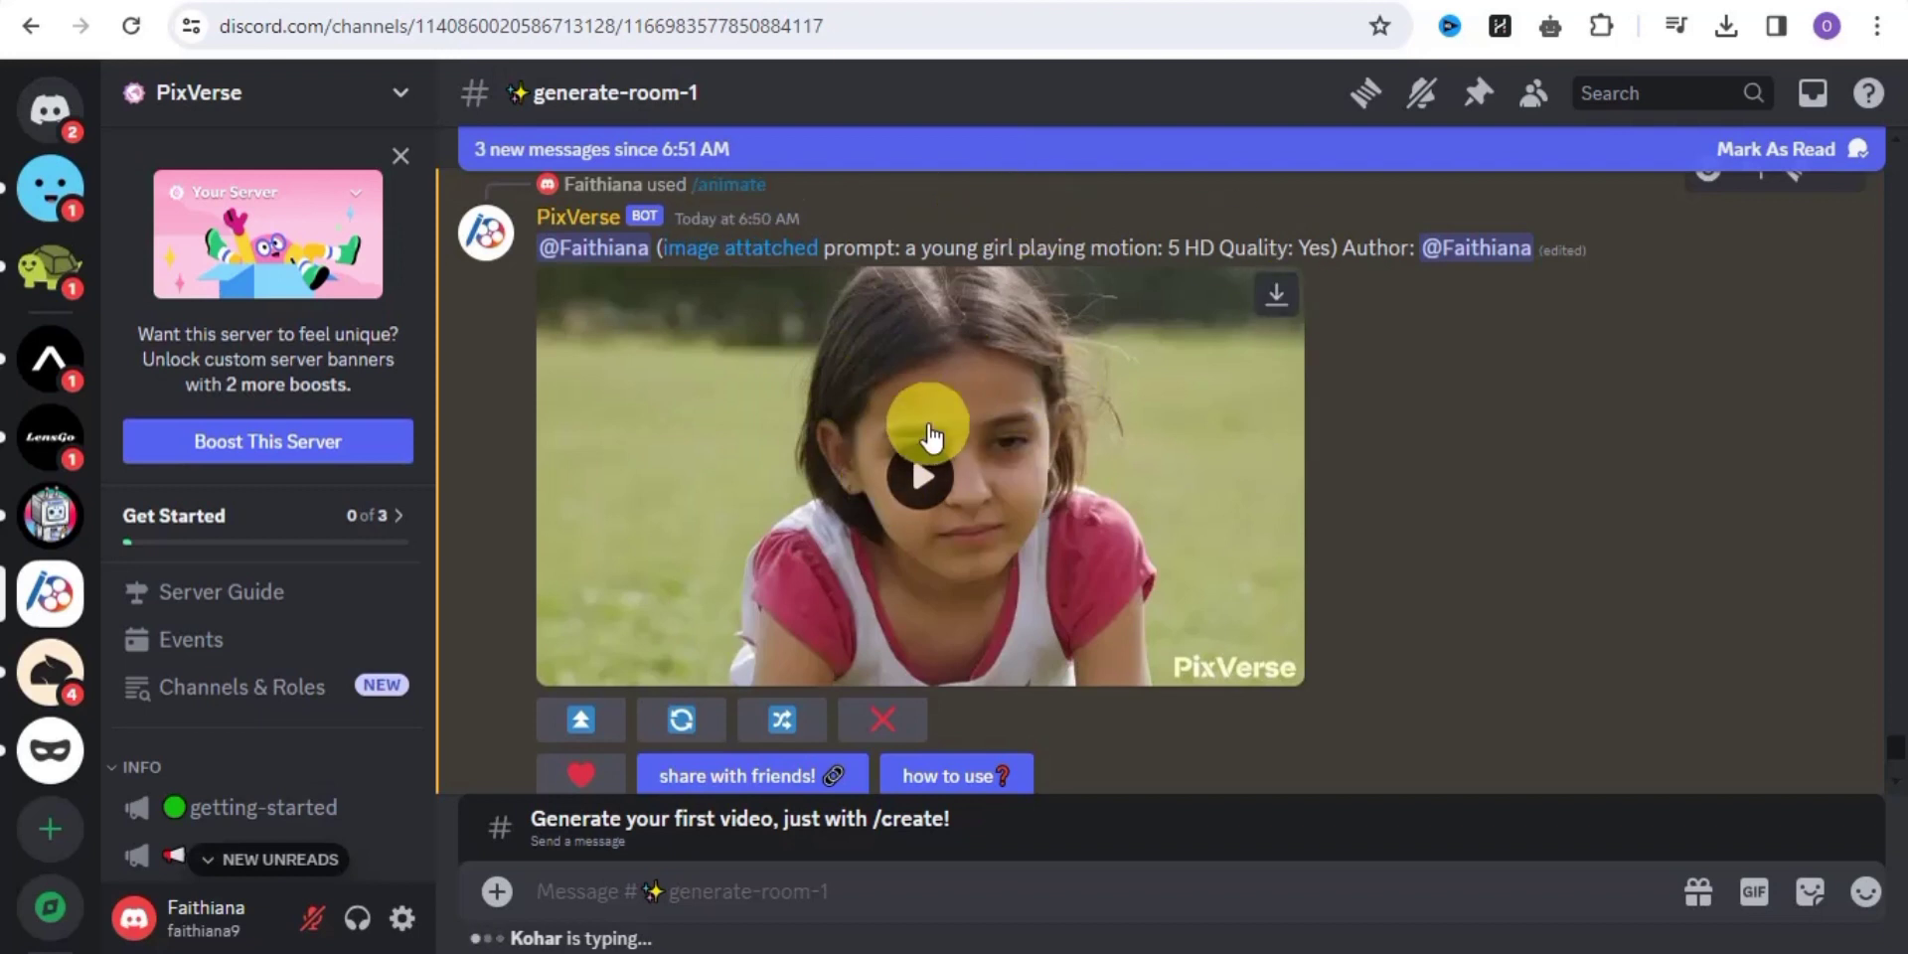
Play the finished young girl animation, then switch to the pixverse.ai browser tab.
left_click(942, 518)
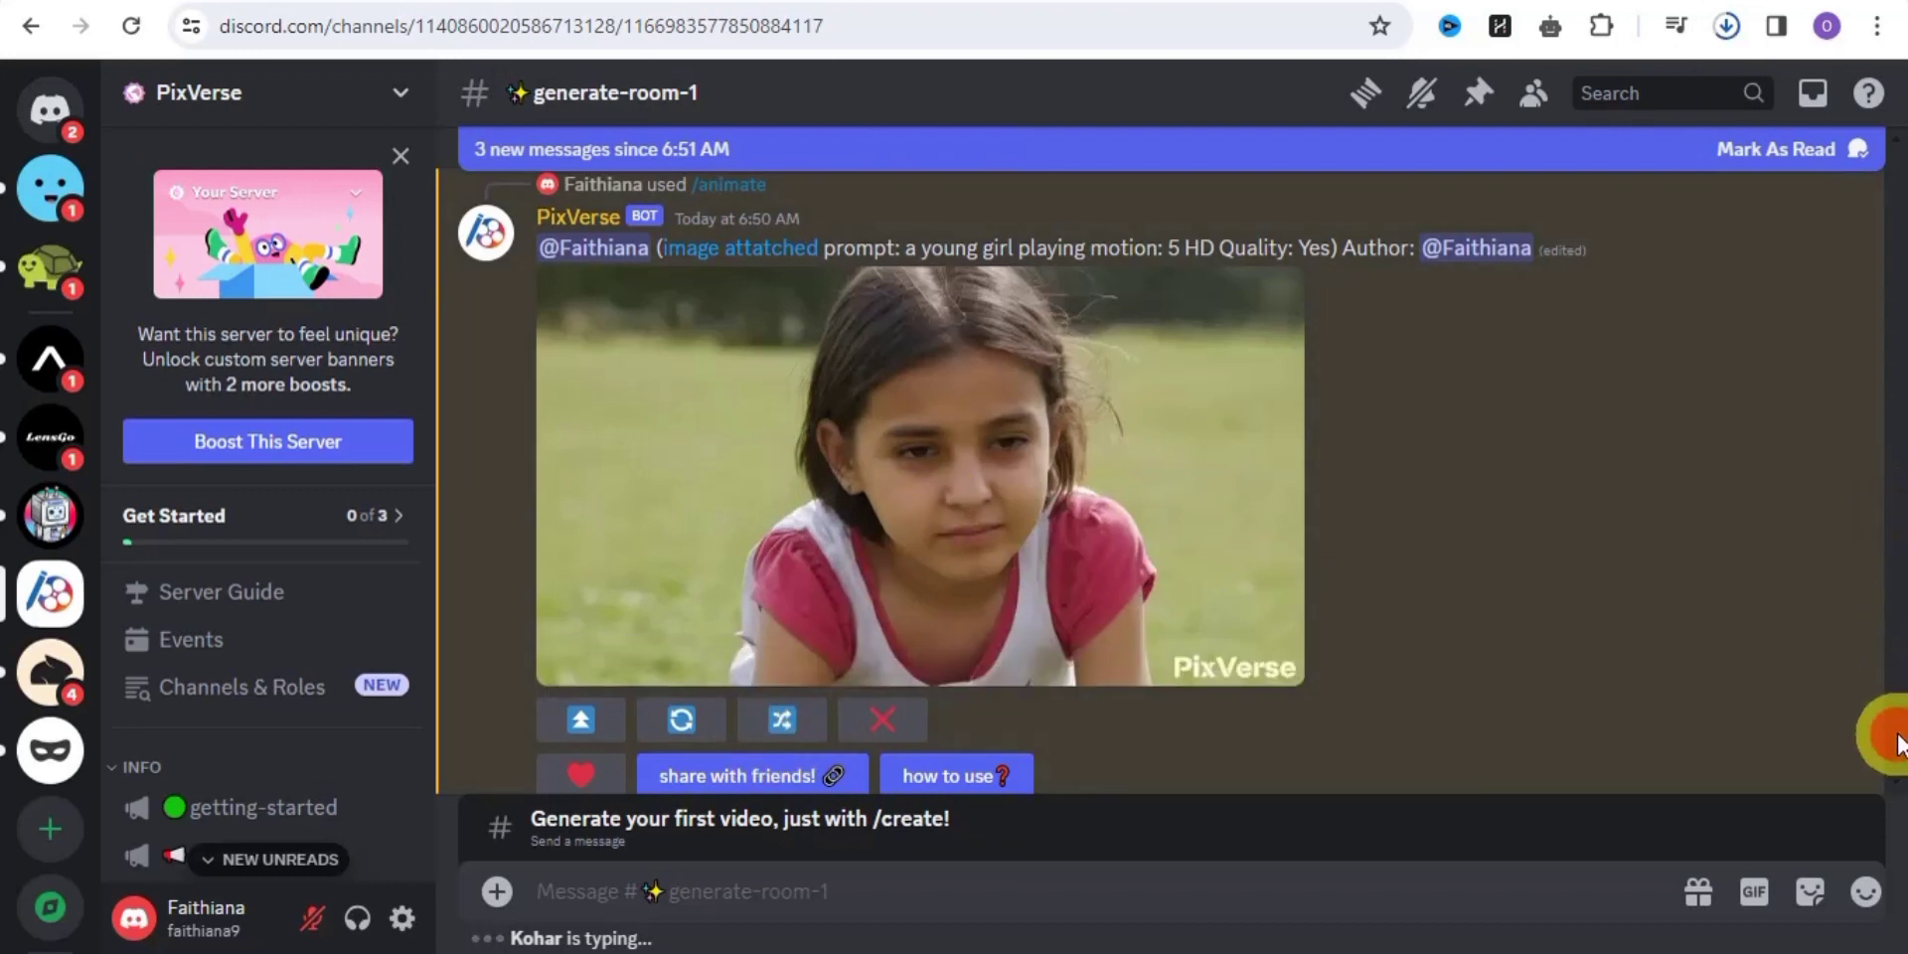
scroll(1898, 745, "up", 5)
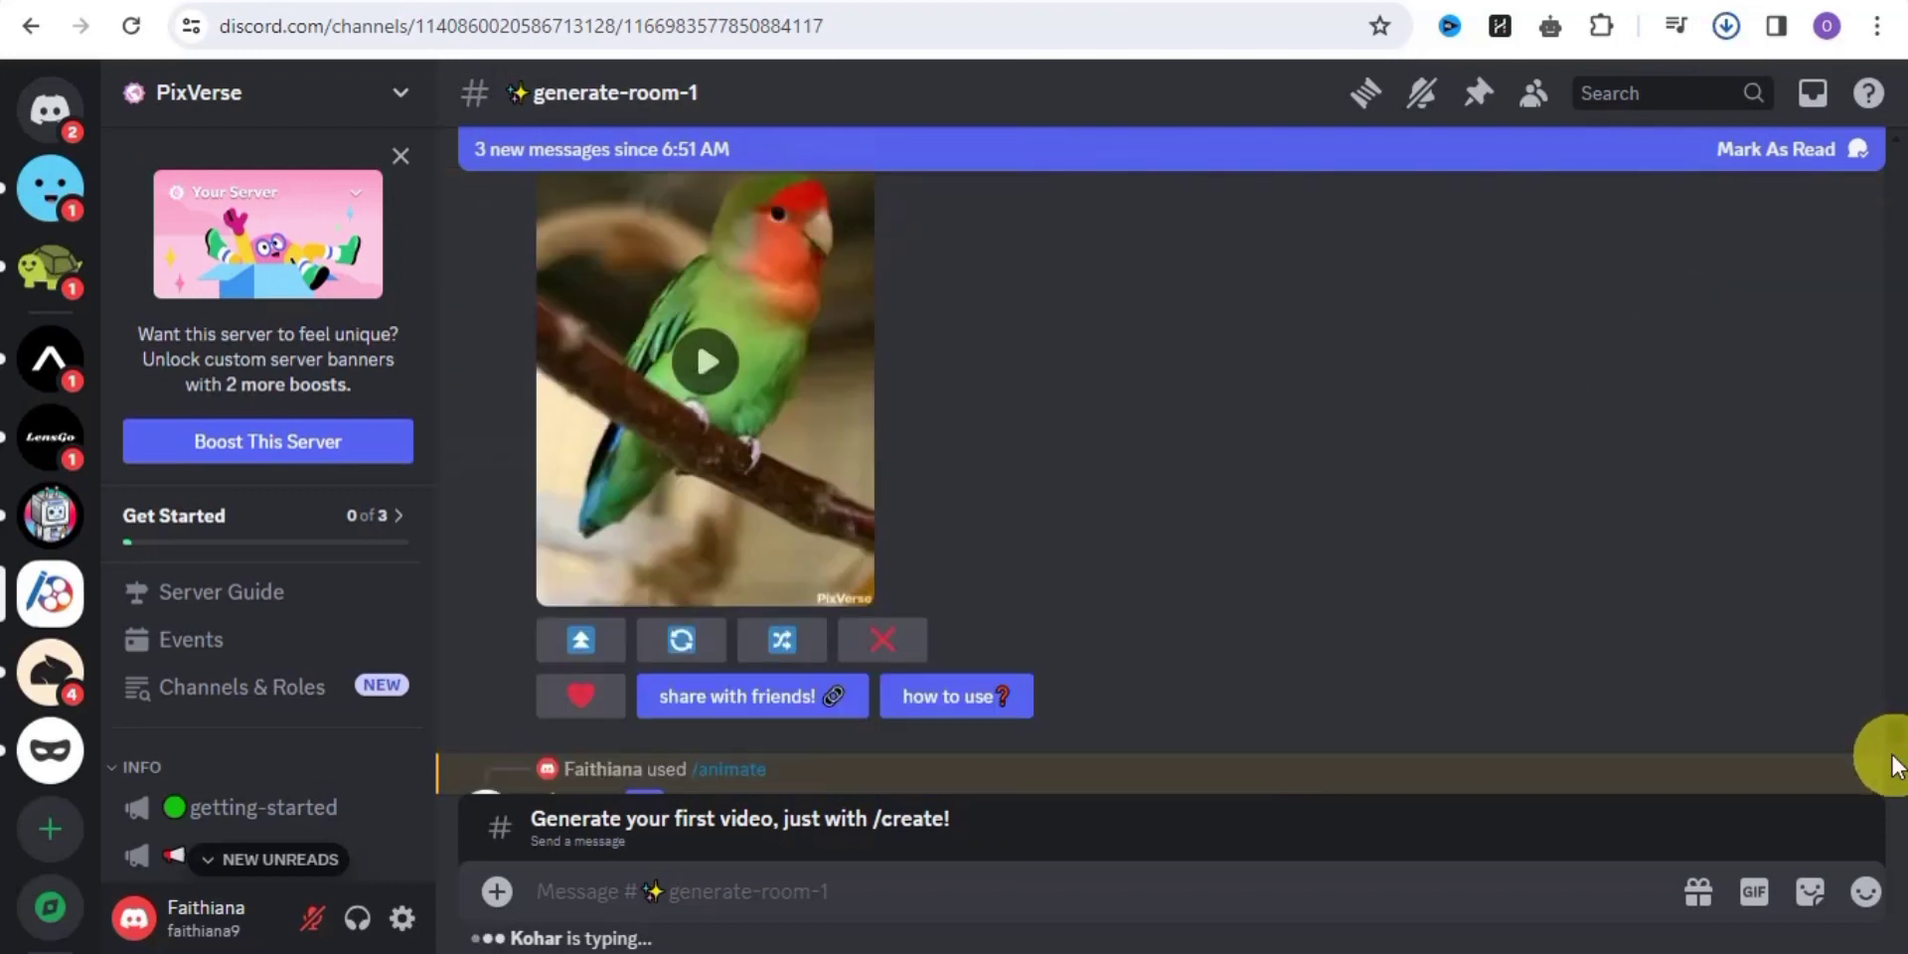
scroll(1894, 765, "down", 10)
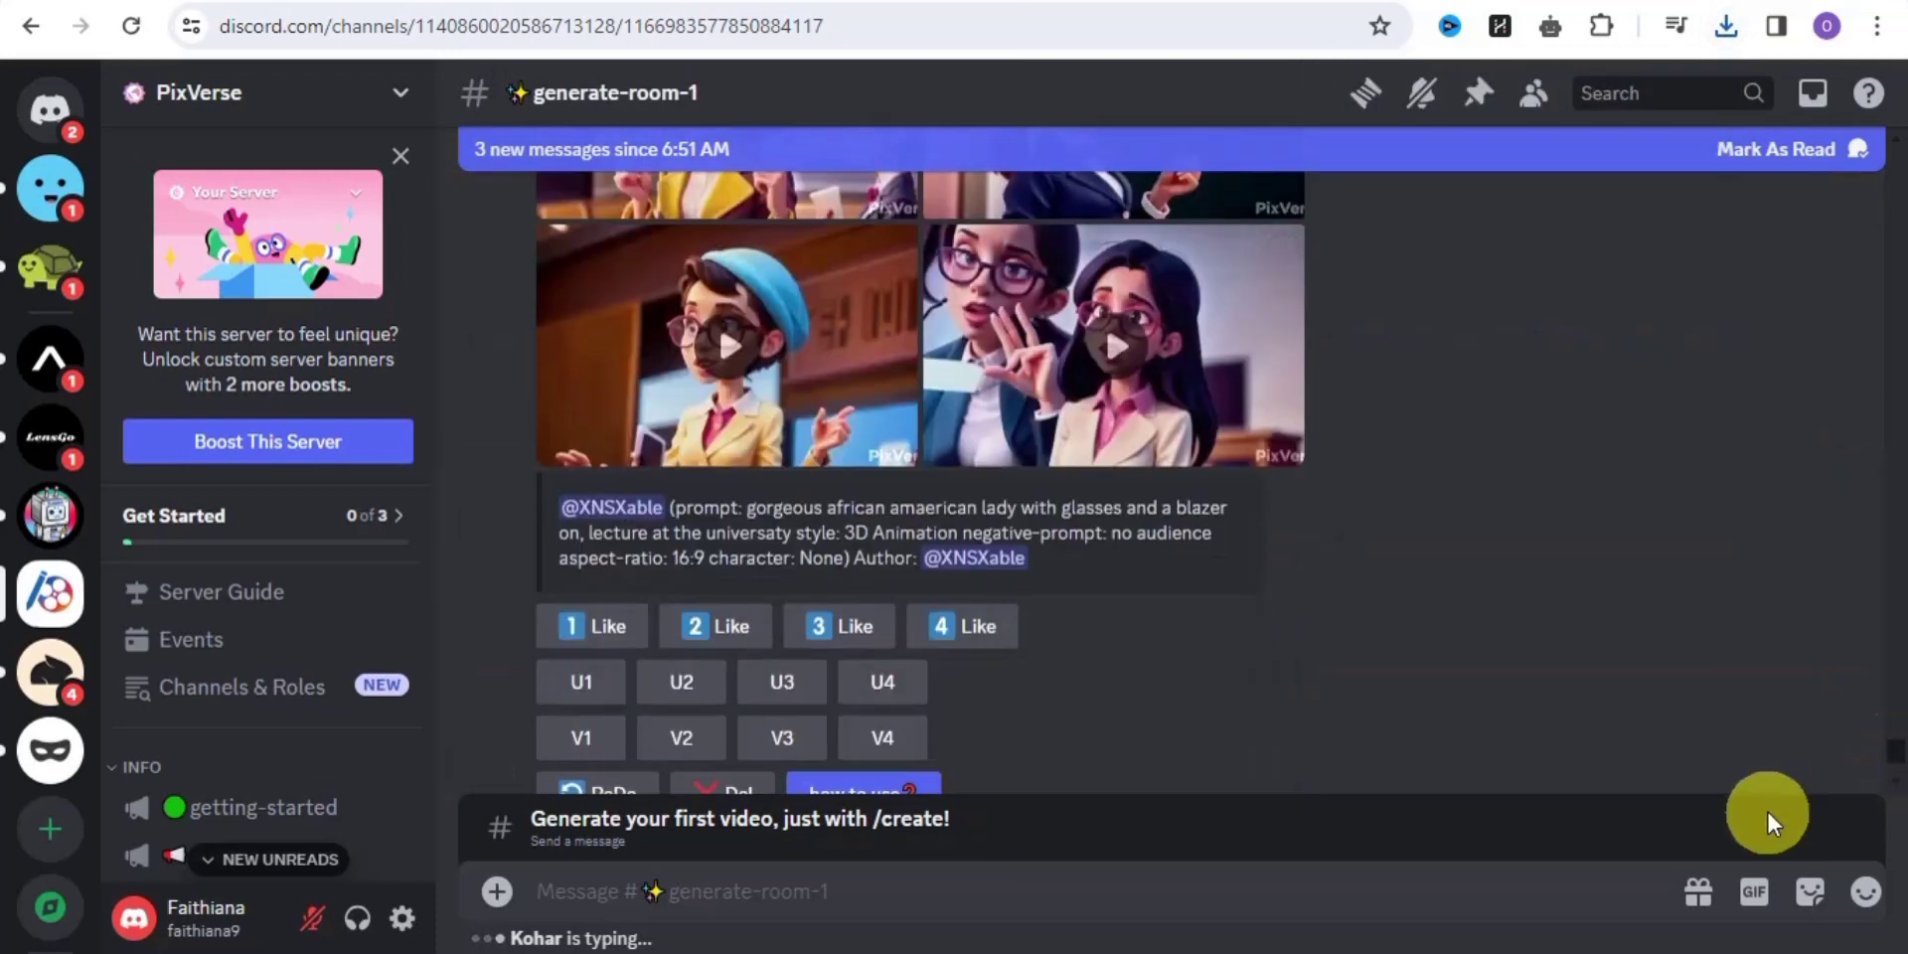
left_click(1103, 6)
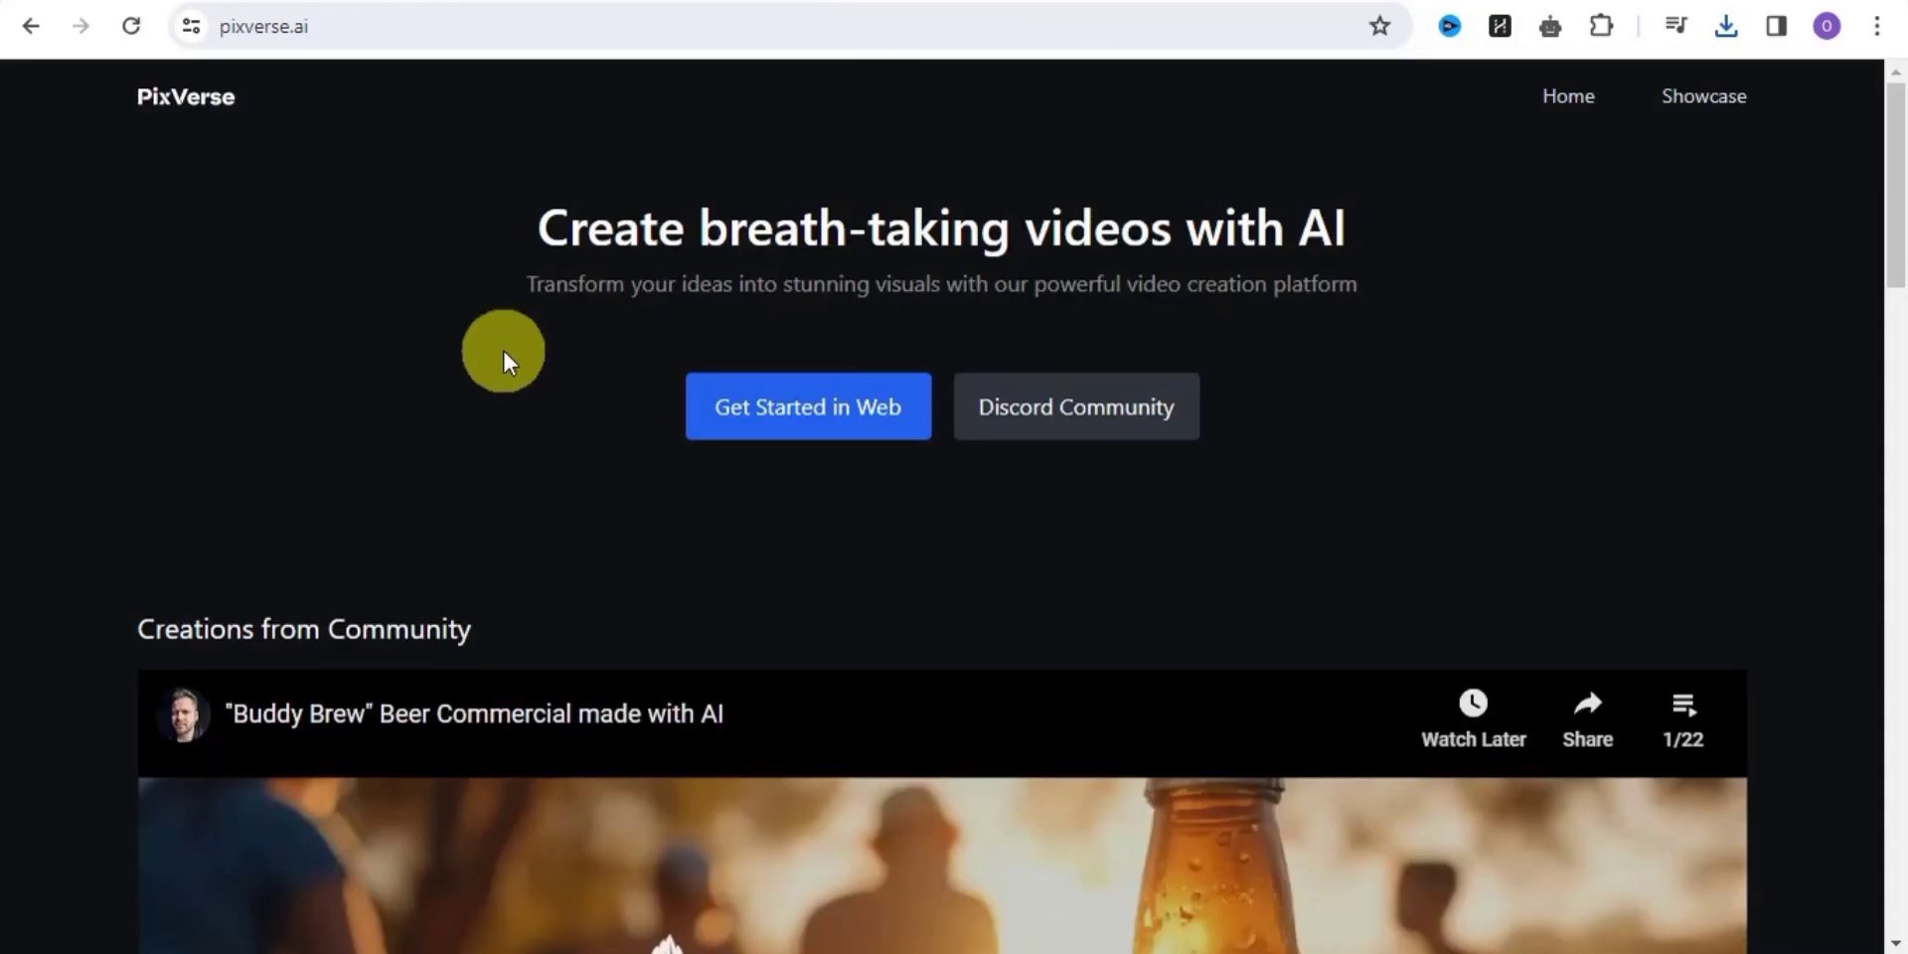